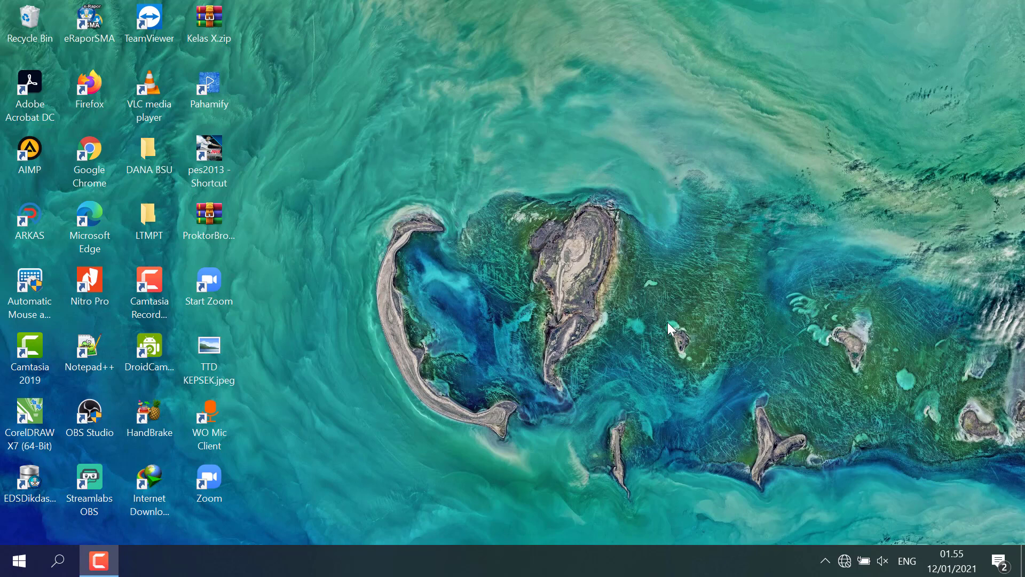
# Launch Chrome and search Google for 'dapodikdasmen'.
pyautogui.doubleClick(107, 166)
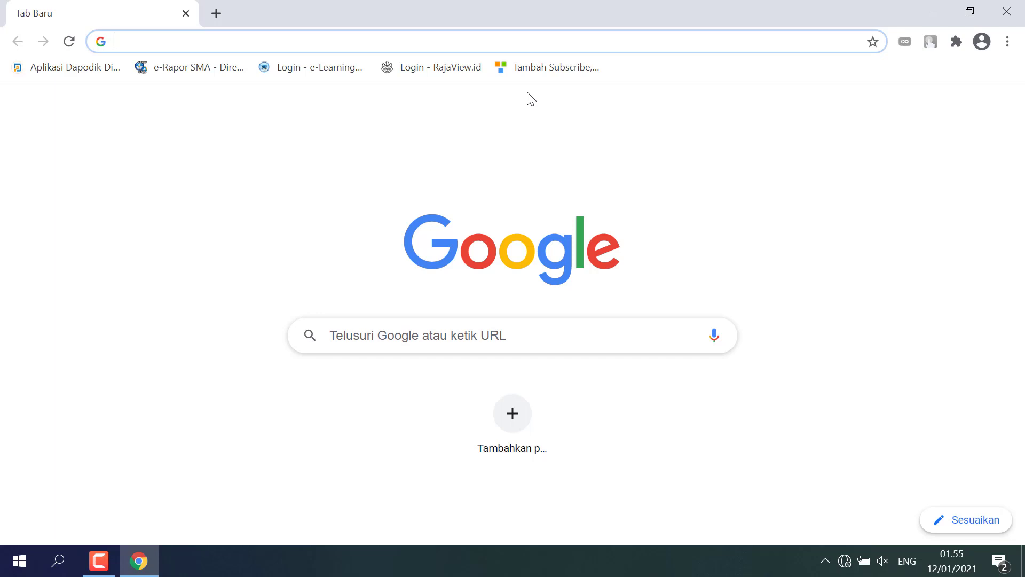
pyautogui.write('d')
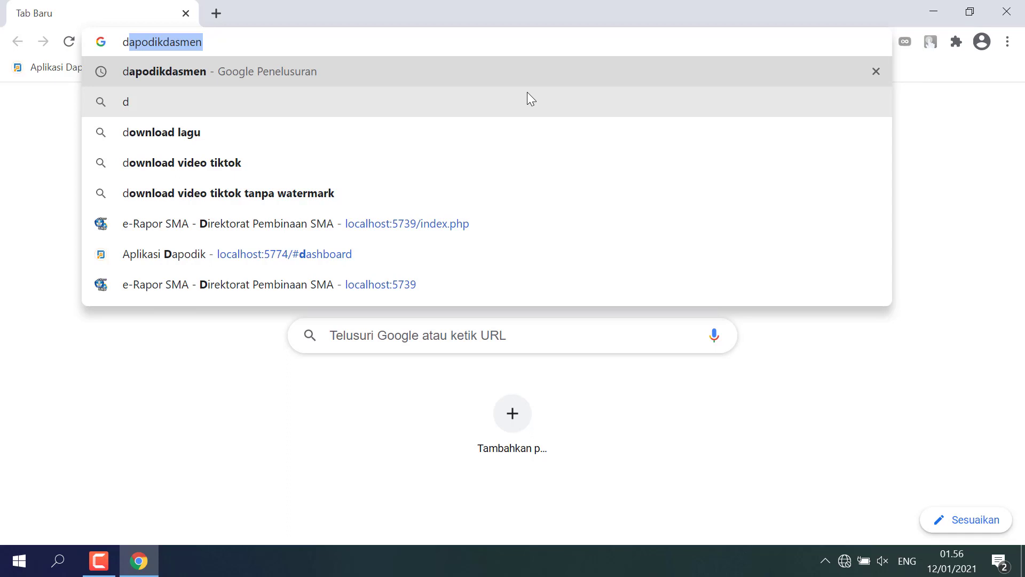
pyautogui.press('Return')
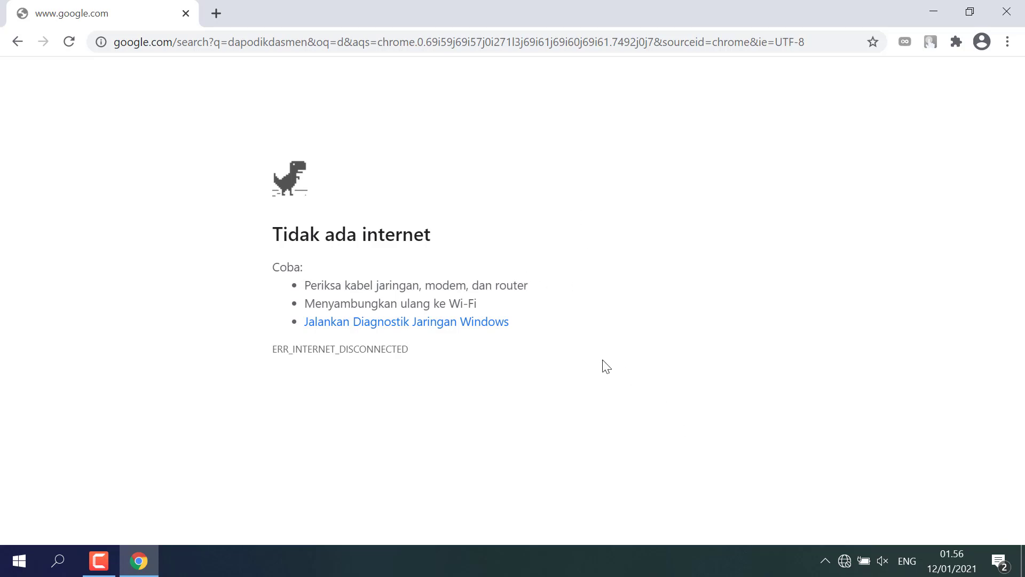
# Connect the PC to the LAB KOMPUTER Wi-Fi network and return to the Chrome results.
pyautogui.click(848, 564)
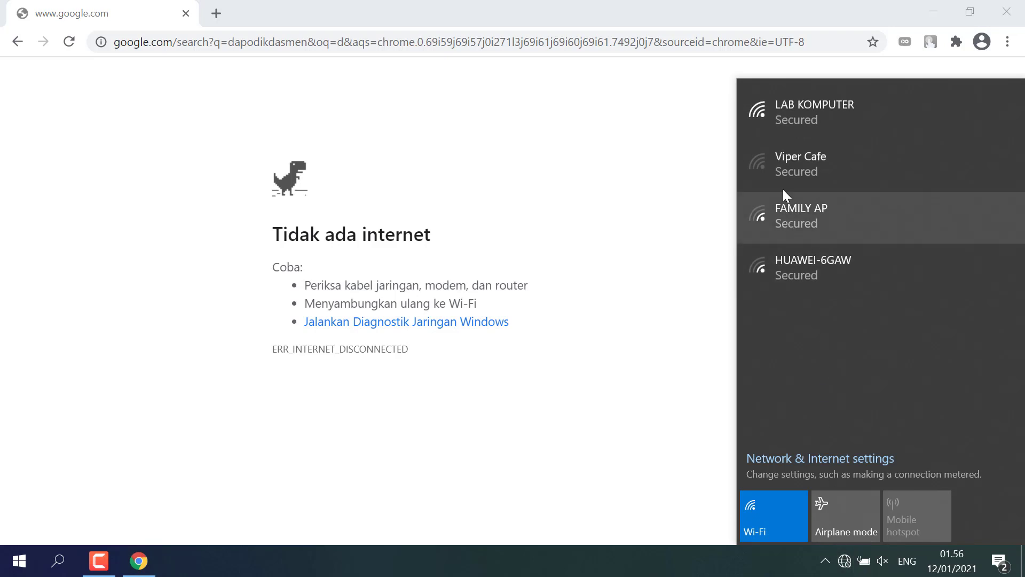
pyautogui.click(821, 116)
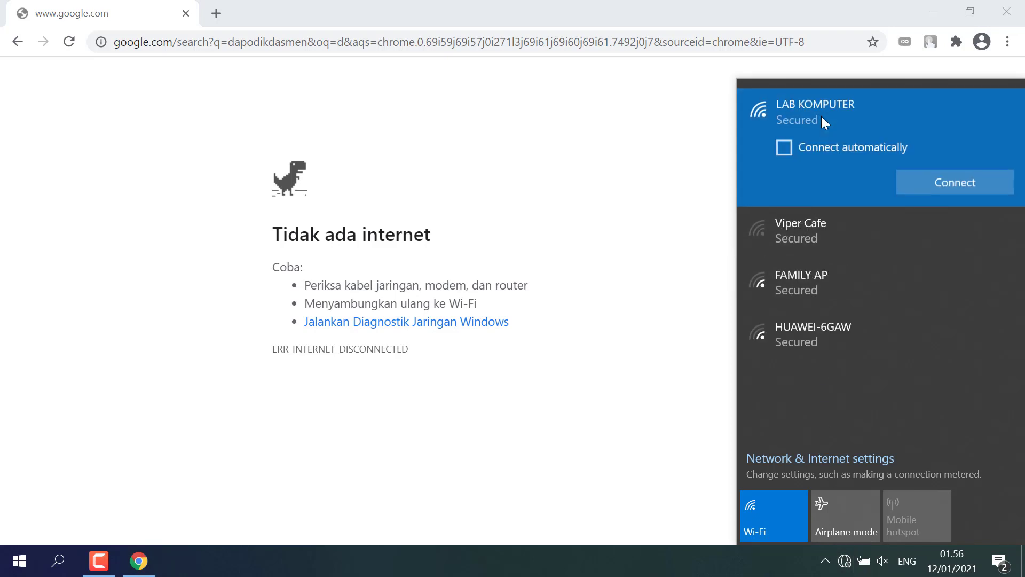
pyautogui.click(917, 187)
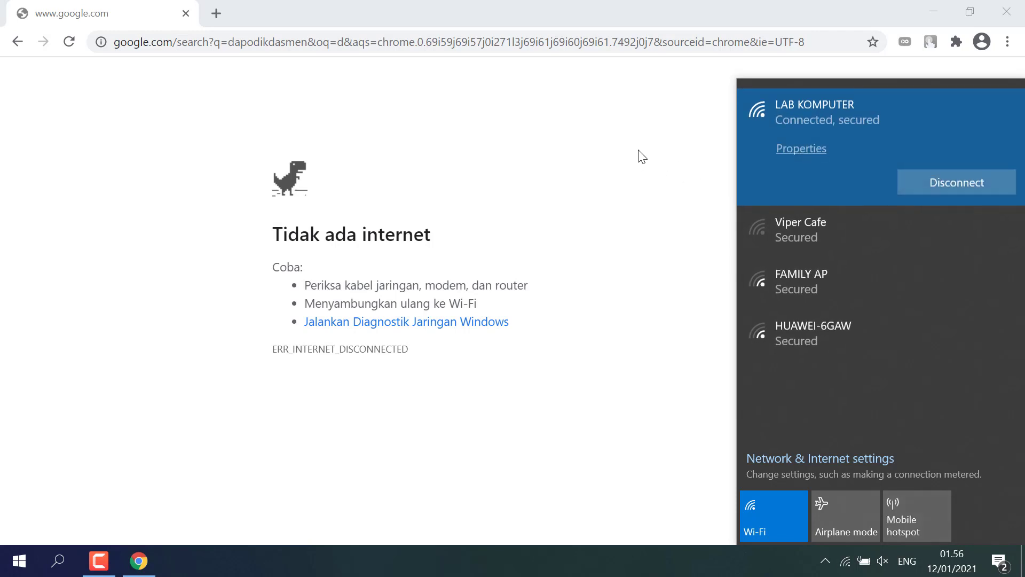
pyautogui.click(609, 177)
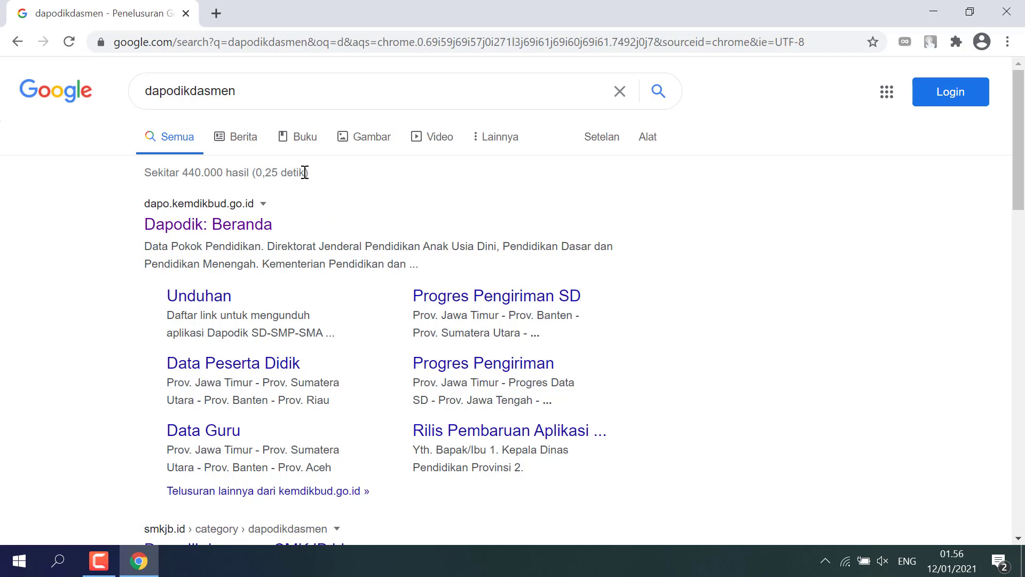
# Open the 'Dapodik: Beranda' search result.
pyautogui.scroll(-2, 342, 200)
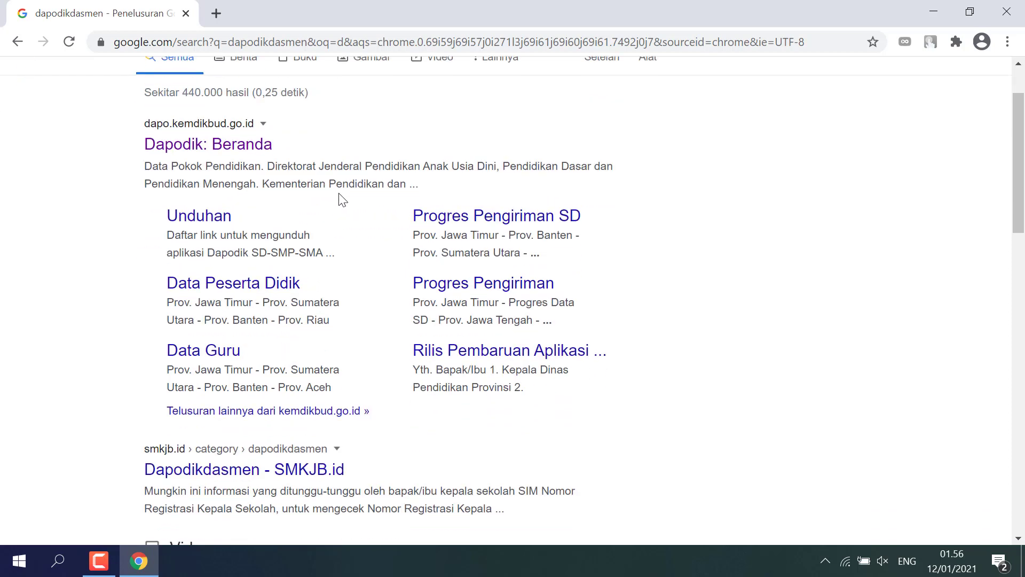
pyautogui.scroll(2, 342, 200)
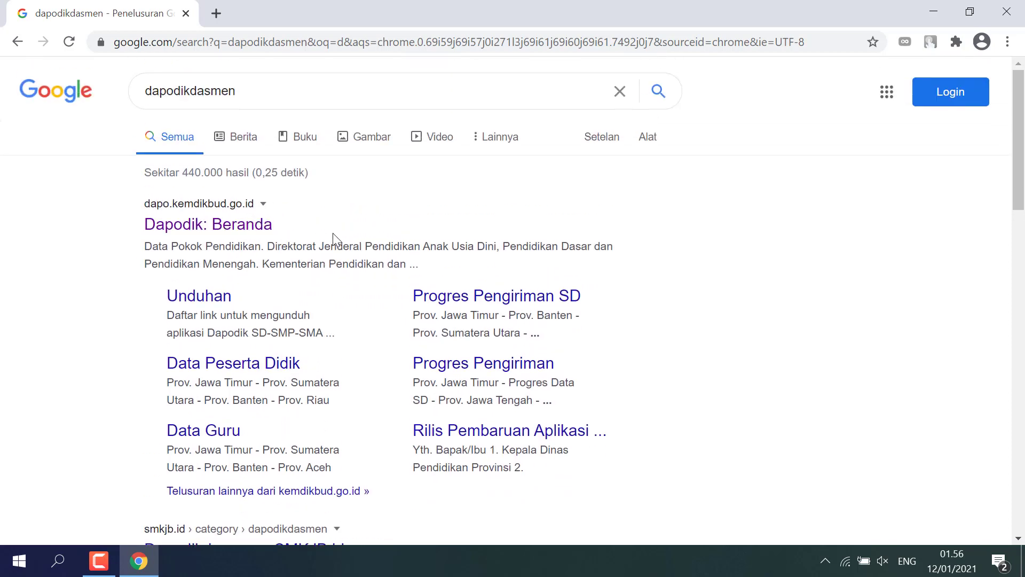
pyautogui.click(243, 231)
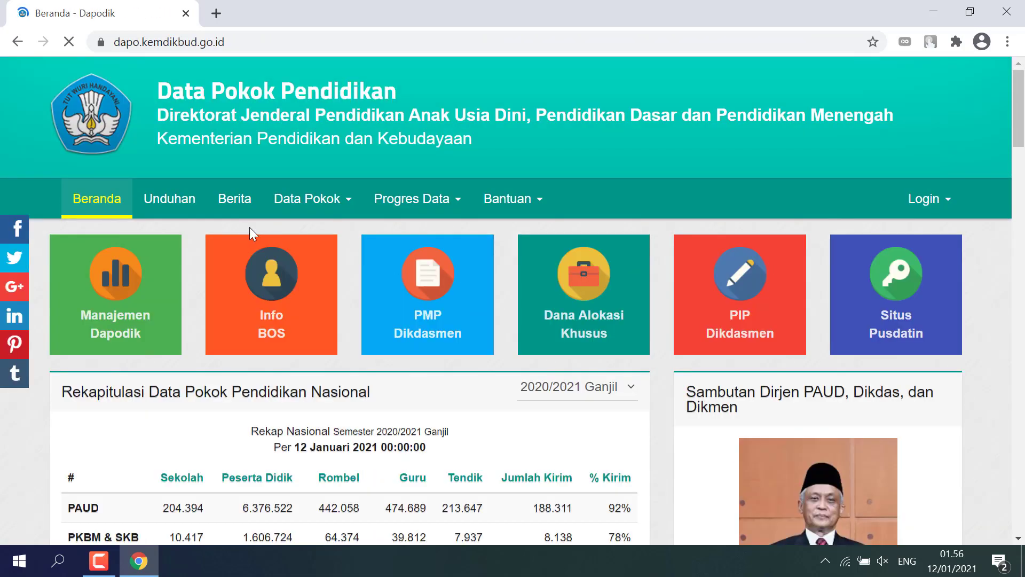
# Open the 'Rilis Pembaruan Aplikasi Dapodik Versi 2021.c' news article from Berita Seputar Dapodik.
pyautogui.scroll(-3, 327, 248)
pyautogui.scroll(3, 327, 249)
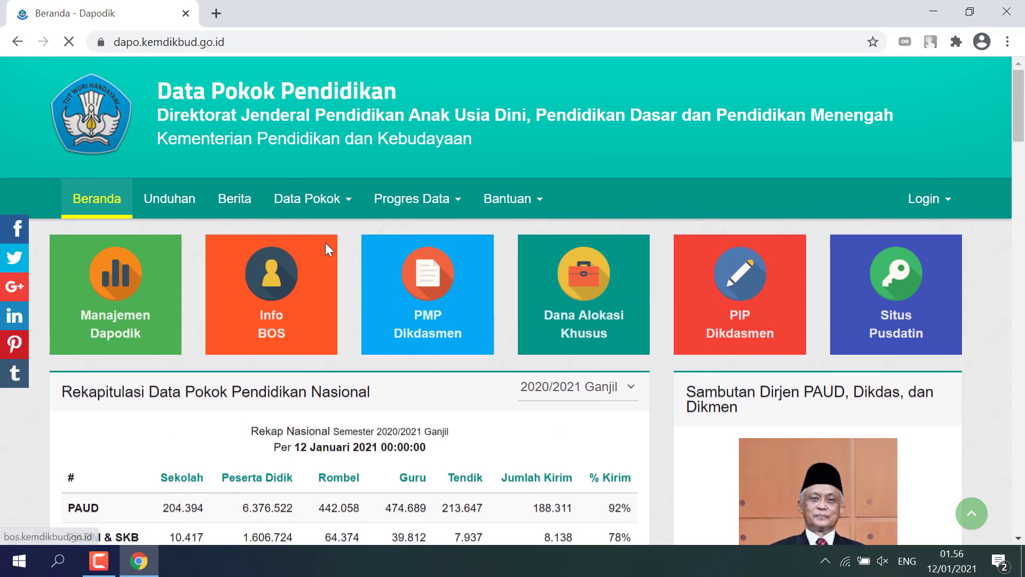
pyautogui.scroll(-8, 342, 202)
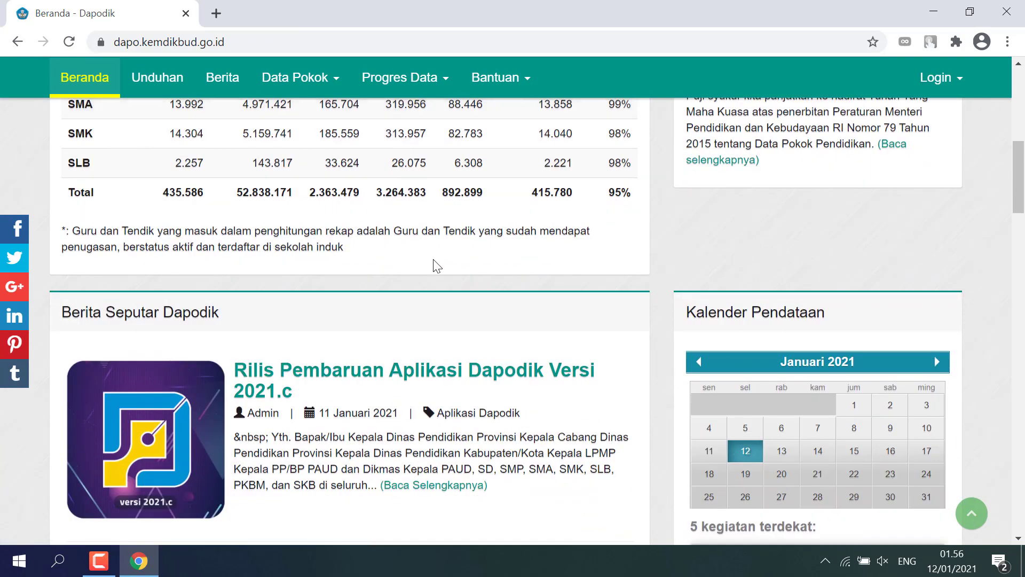
pyautogui.scroll(-1, 434, 270)
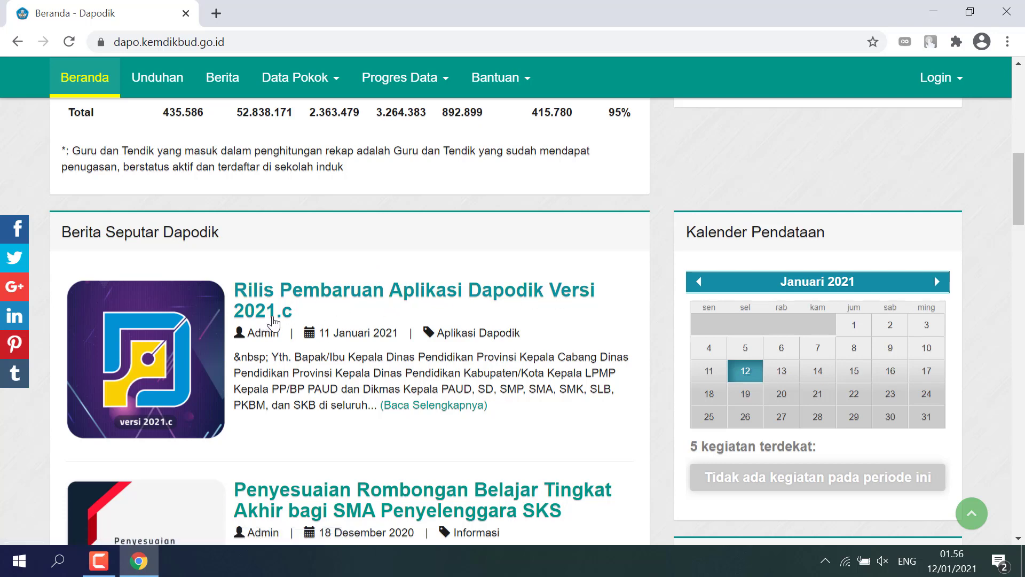
pyautogui.click(439, 406)
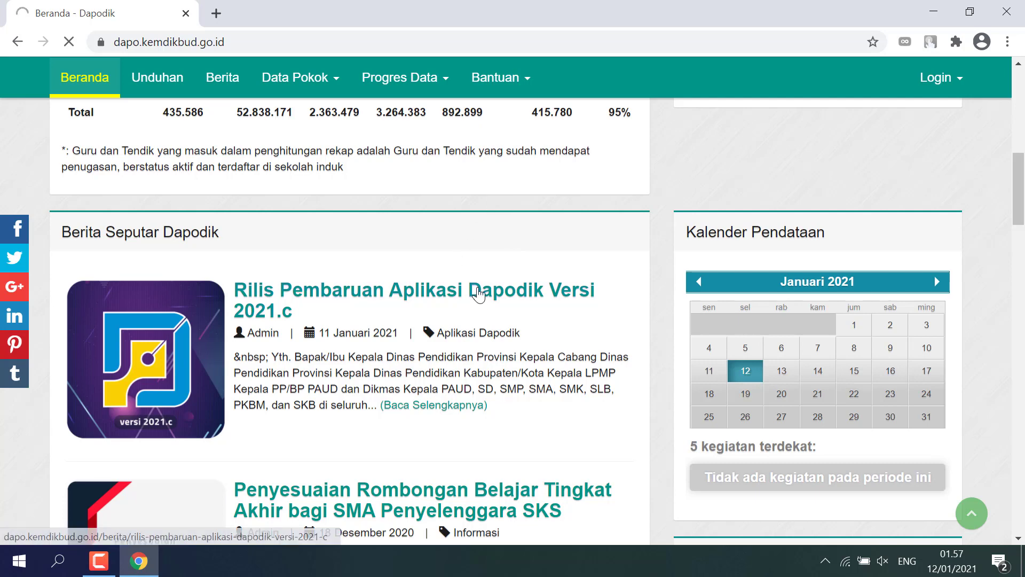
pyautogui.click(410, 317)
# Scroll the 2021.c release notes down to the 'Tautan Aplikasi Dapodik Versi 2021.c' link.
pyautogui.scroll(-5, 408, 314)
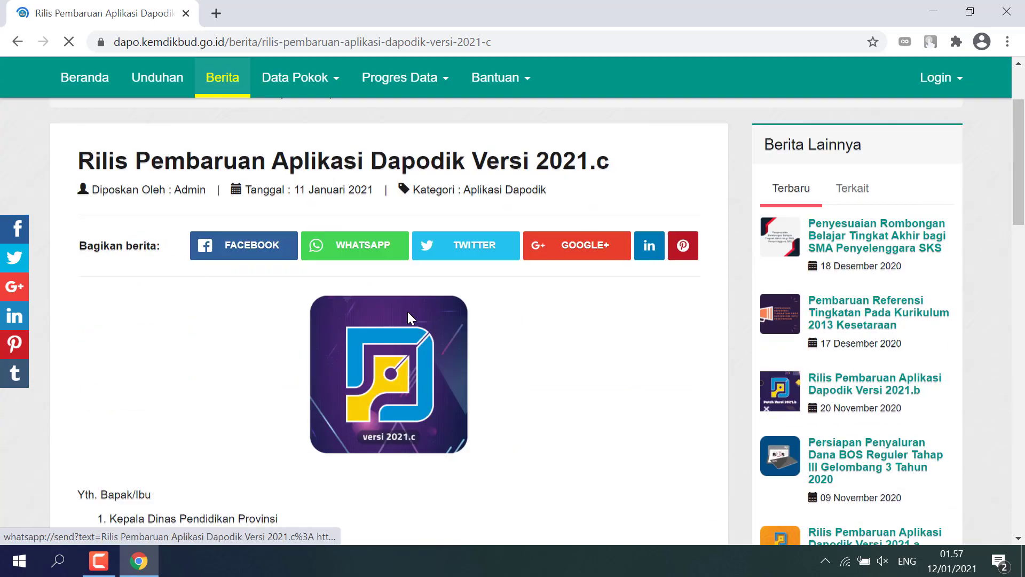
pyautogui.scroll(-15, 408, 314)
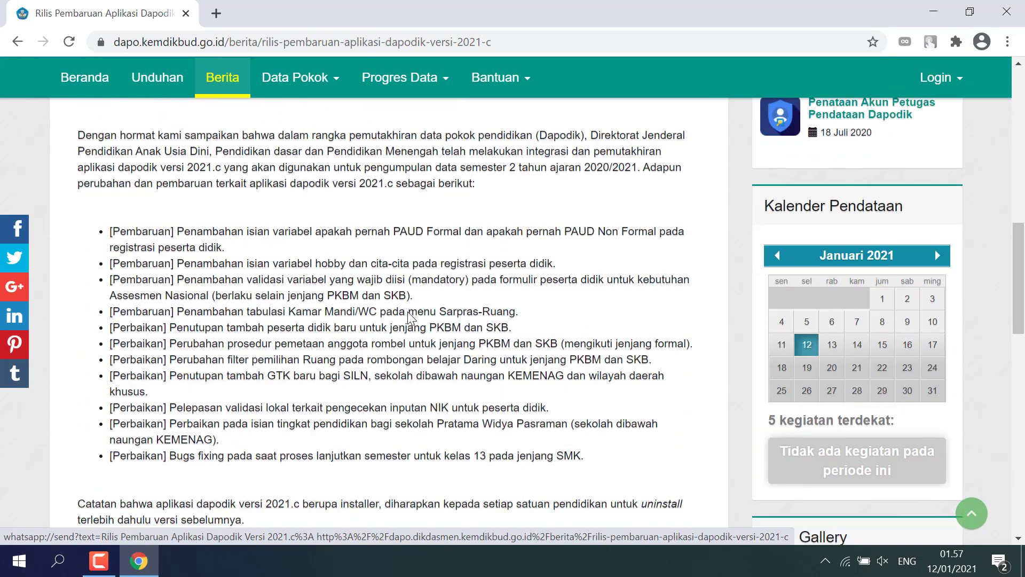
pyautogui.scroll(-3, 408, 314)
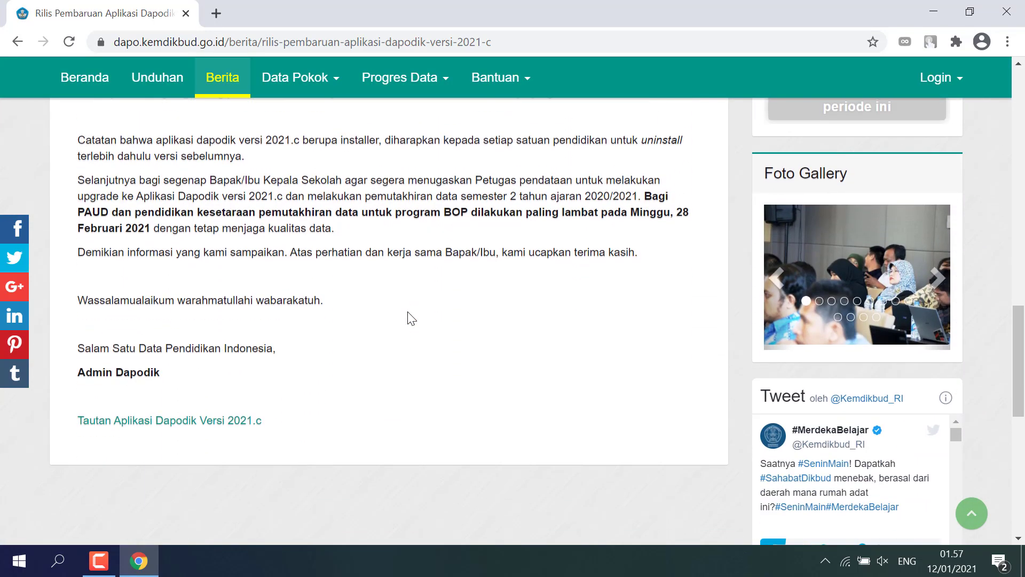
pyautogui.scroll(8, 408, 314)
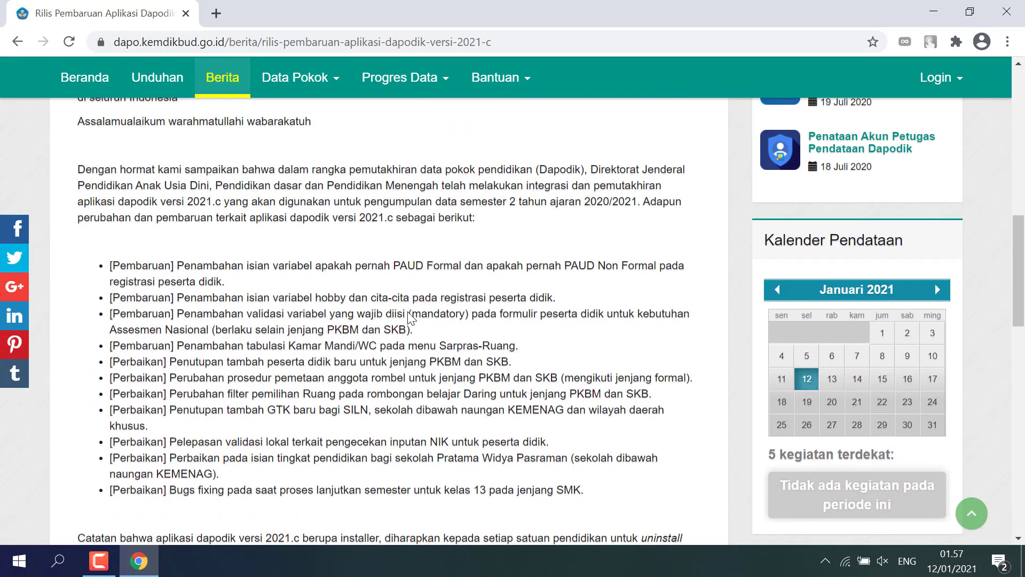
pyautogui.scroll(-1, 430, 295)
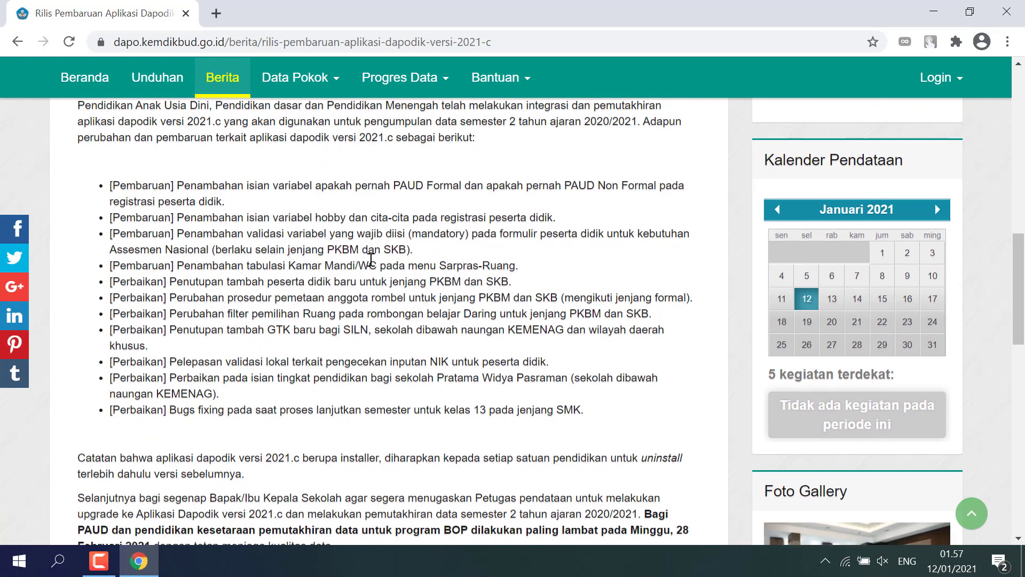
pyautogui.scroll(3, 370, 260)
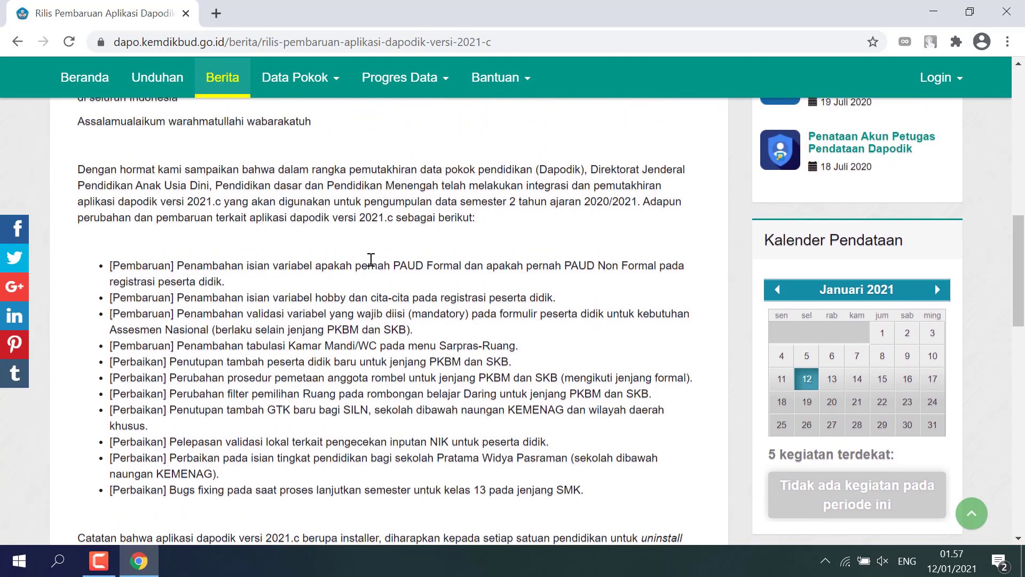
pyautogui.scroll(-4, 371, 260)
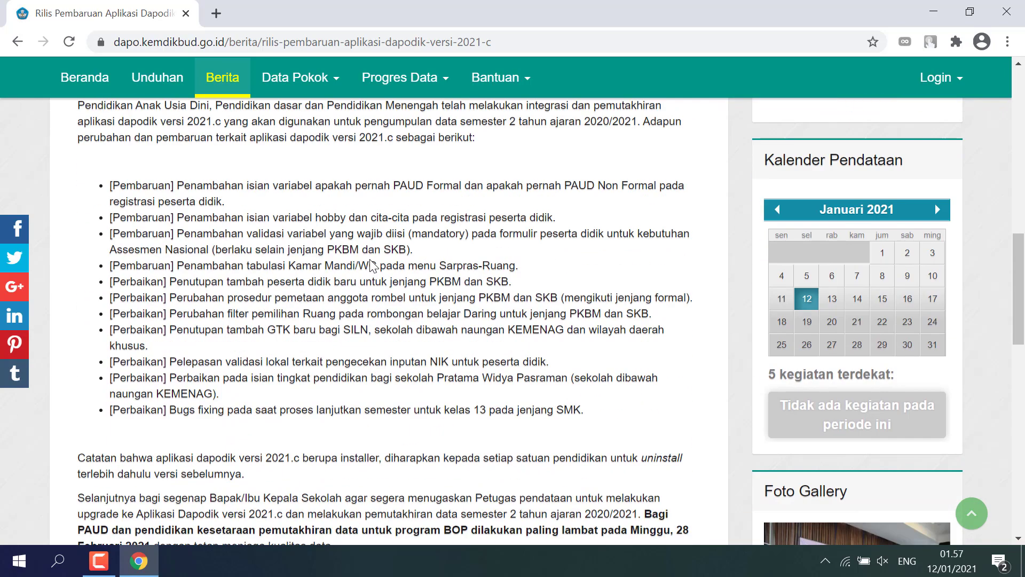
pyautogui.scroll(5, 371, 260)
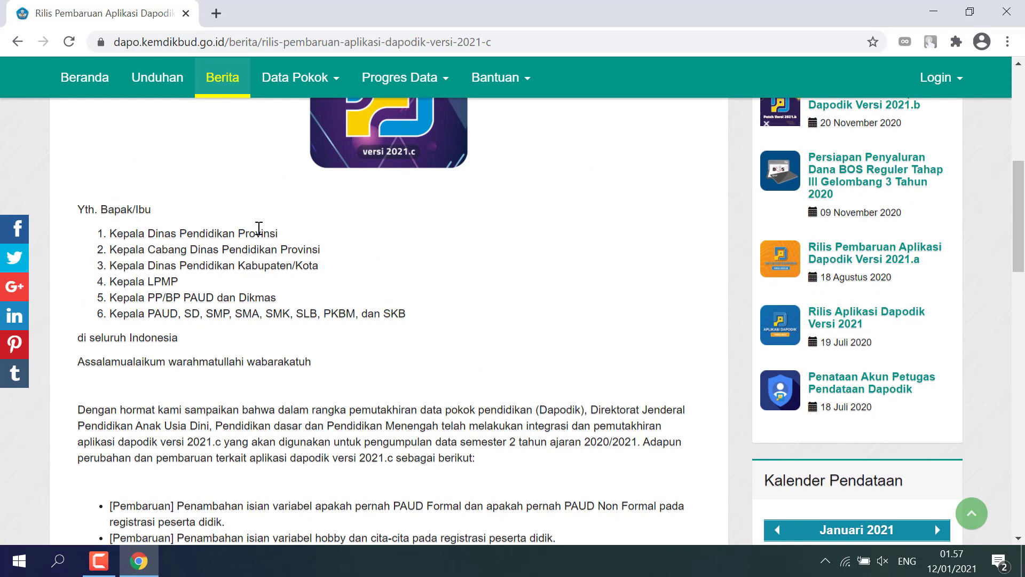
pyautogui.scroll(-3, 476, 320)
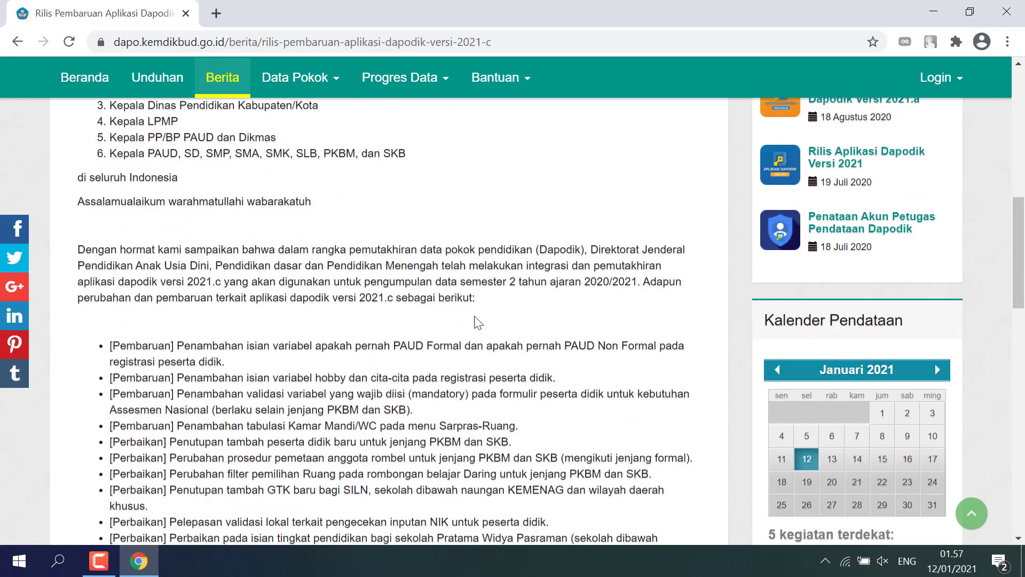
pyautogui.scroll(-4, 476, 320)
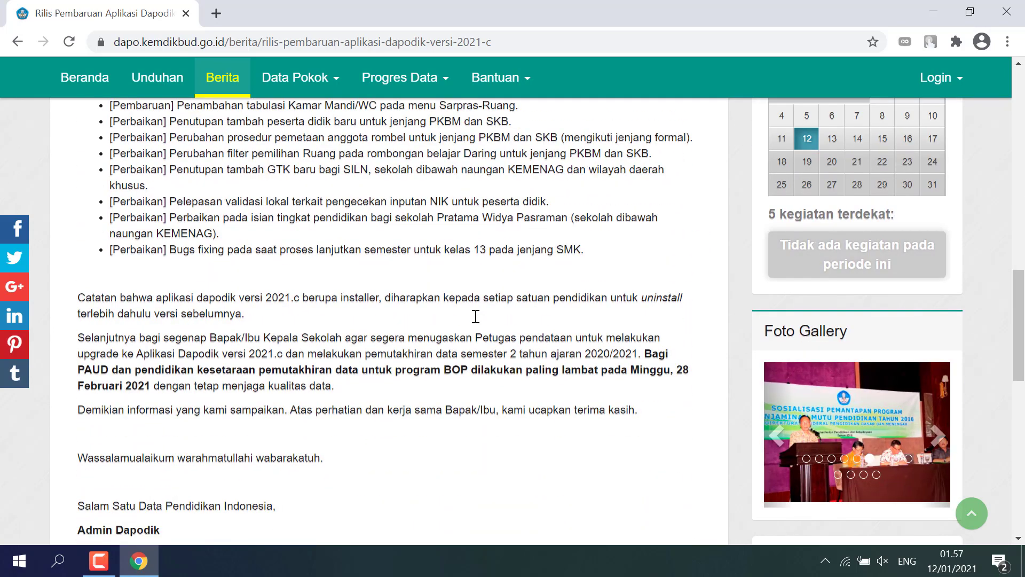
pyautogui.scroll(-3, 475, 316)
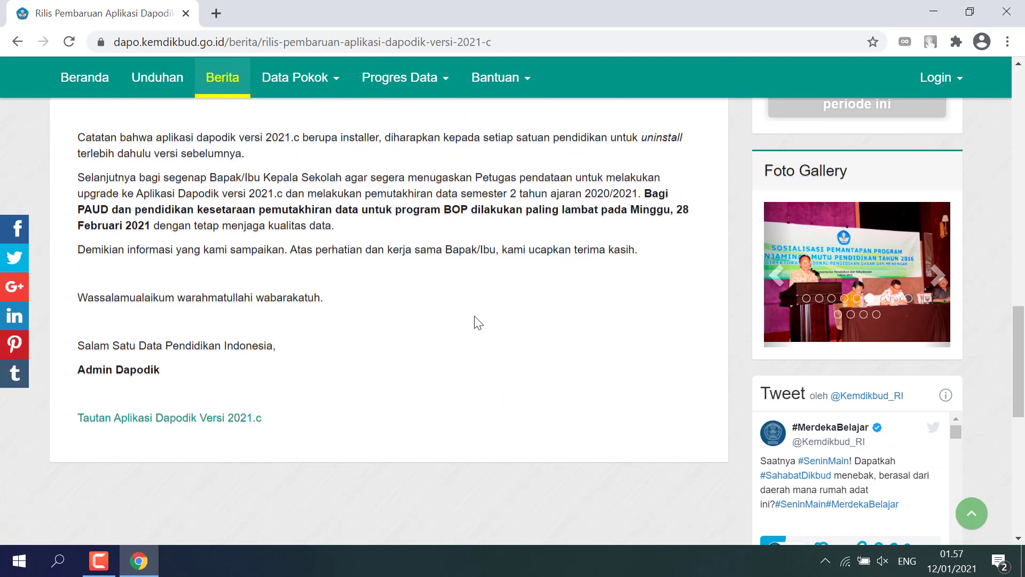
pyautogui.scroll(4, 476, 320)
pyautogui.scroll(-3, 474, 320)
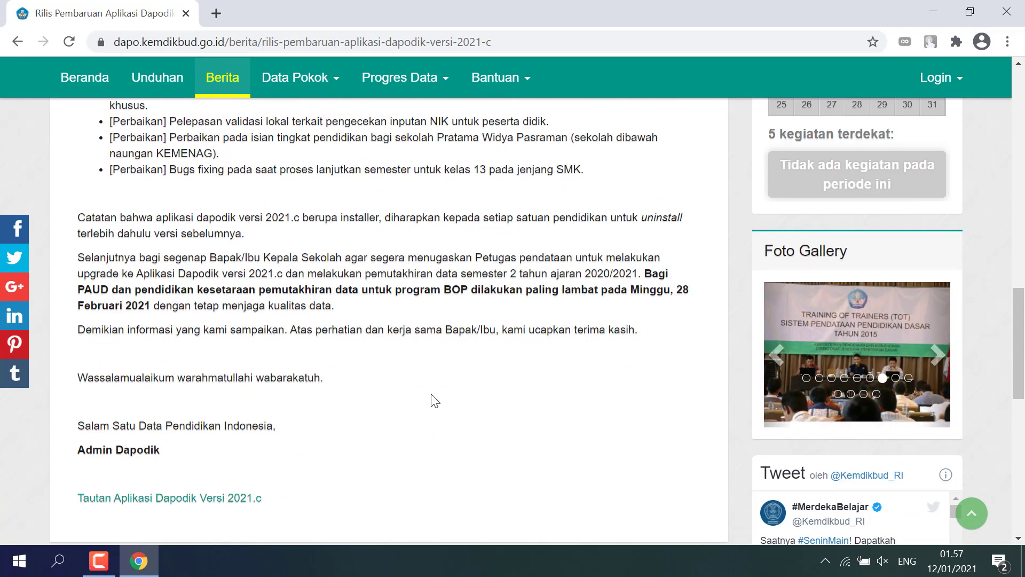
pyautogui.scroll(-2, 427, 404)
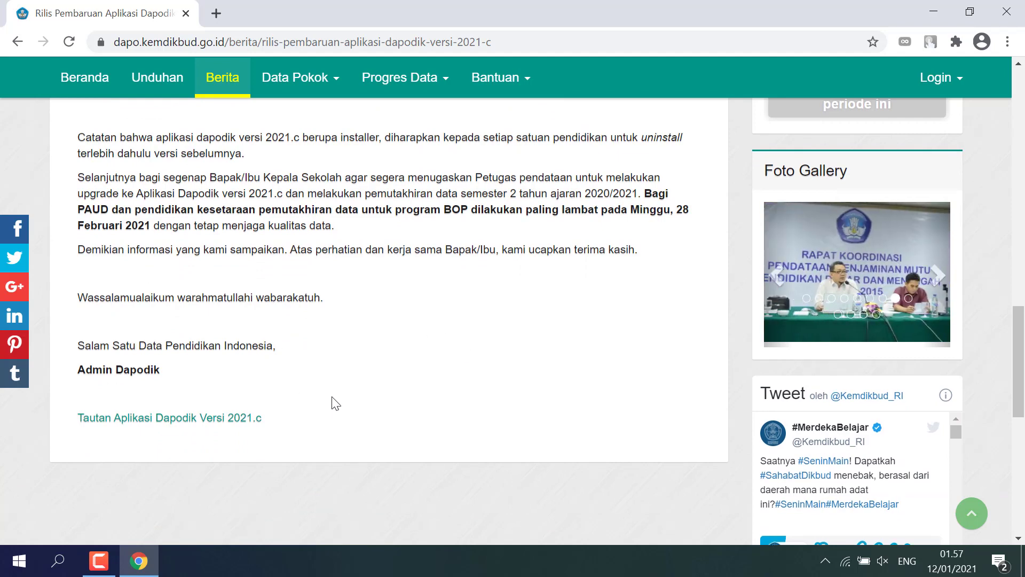
# Start downloading the Dapodik 2021.c installer, agreeing to re-download the existing file.
pyautogui.click(166, 422)
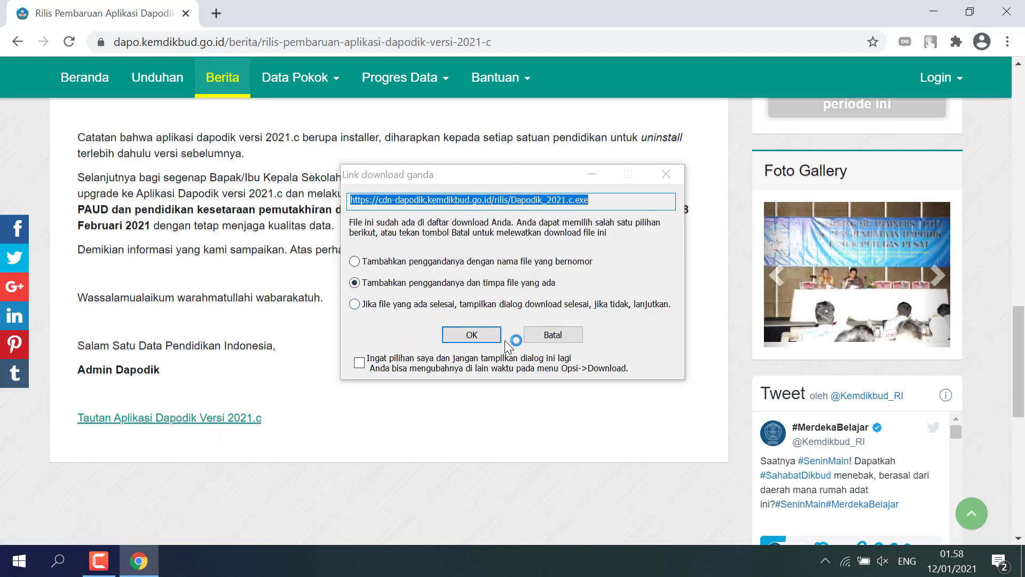
pyautogui.click(472, 334)
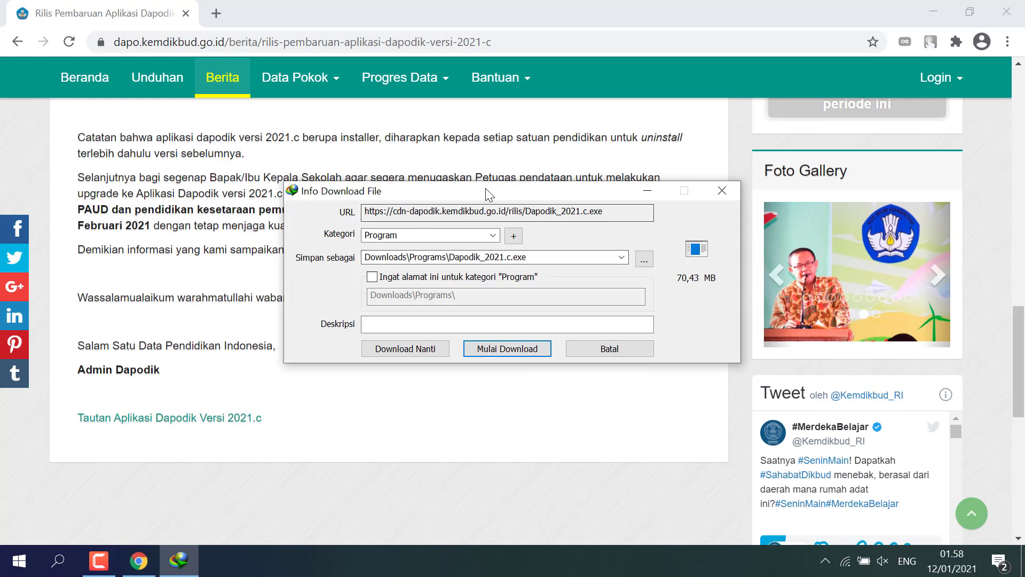
pyautogui.moveTo(485, 191); pyautogui.dragTo(404, 172)
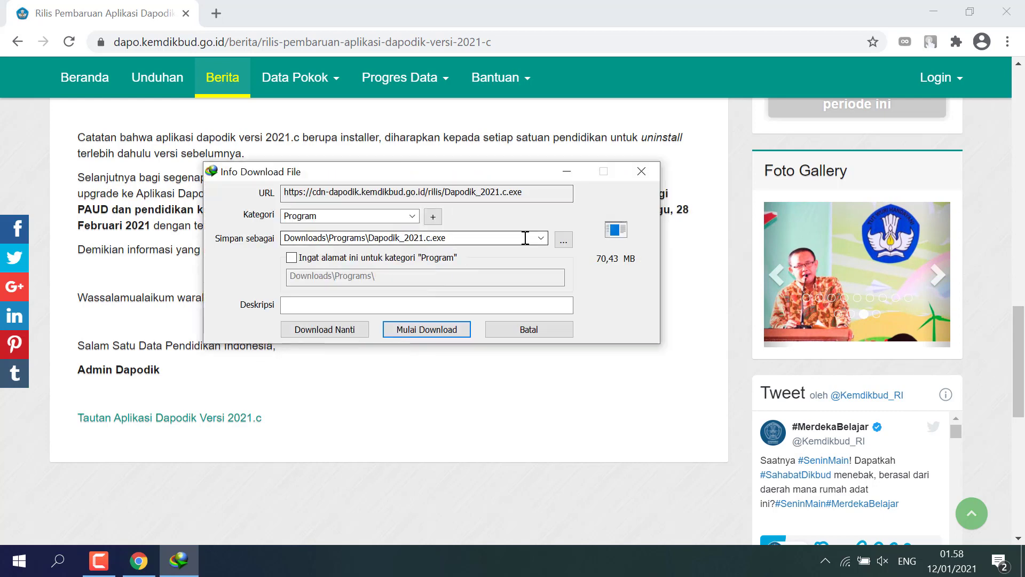
# Save the installer as Dapodik_2021.c.exe in D:\dapodik, replacing the existing copy.
pyautogui.click(563, 241)
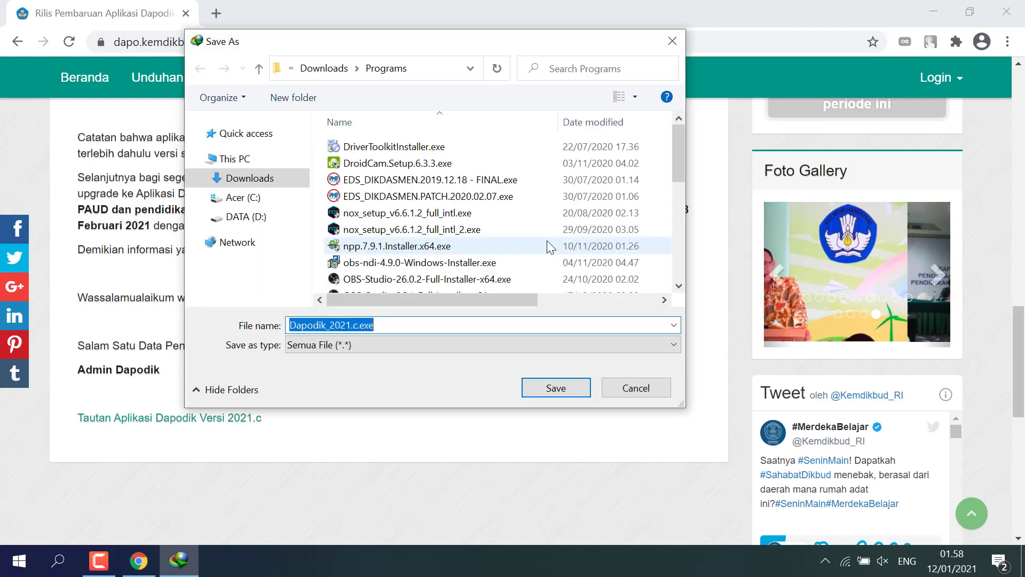
pyautogui.click(278, 221)
pyautogui.doubleClick(407, 198)
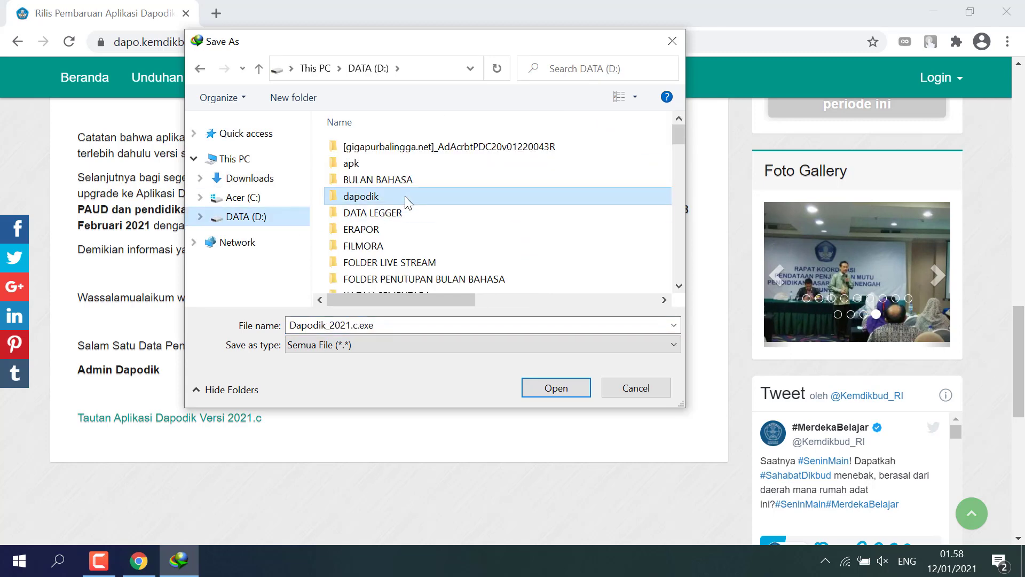
pyautogui.scroll(-2, 433, 217)
pyautogui.scroll(2, 433, 216)
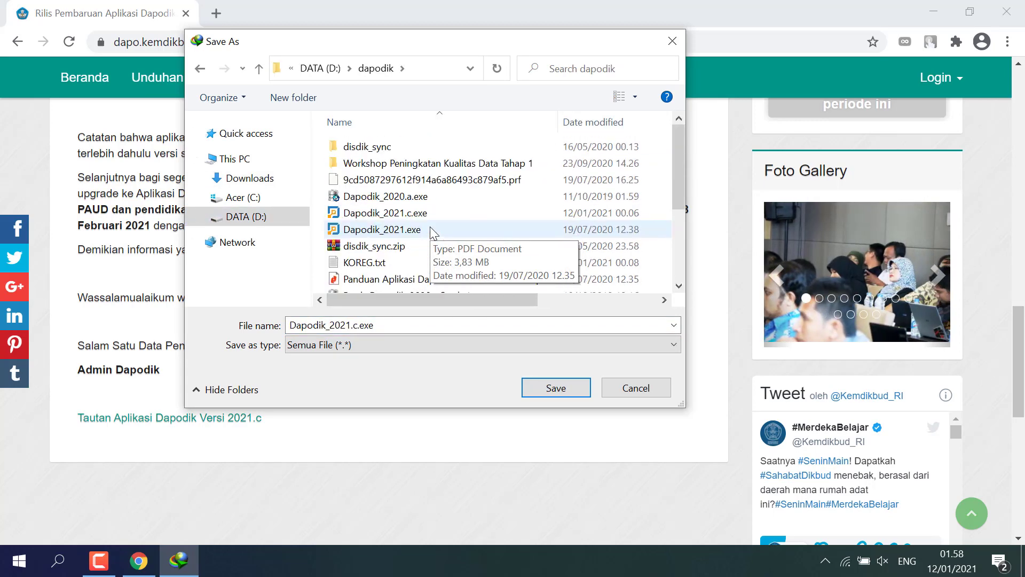
pyautogui.scroll(-2, 435, 208)
pyautogui.scroll(-1, 435, 205)
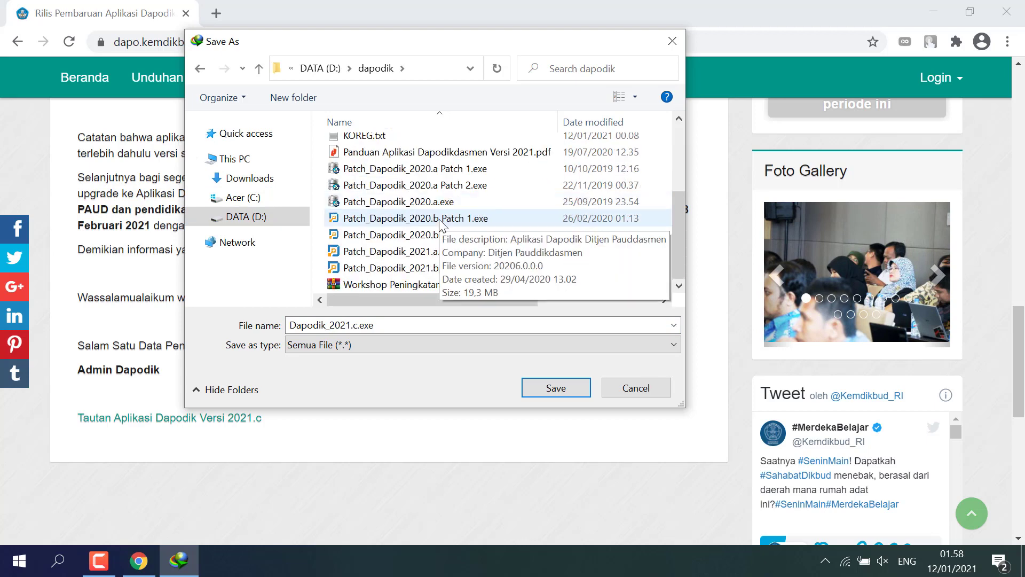
pyautogui.scroll(3, 439, 217)
pyautogui.scroll(-1, 443, 200)
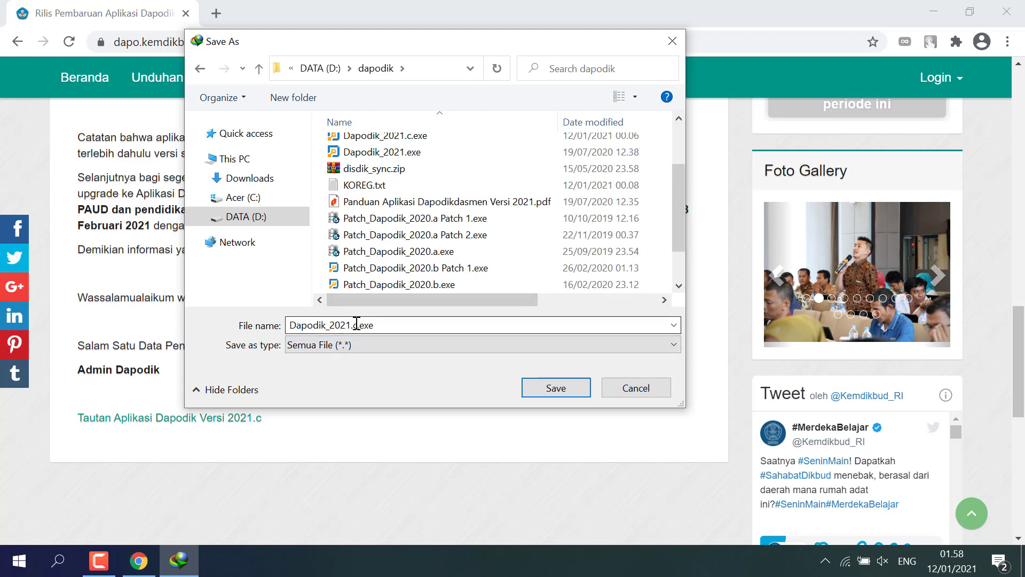
pyautogui.click(561, 389)
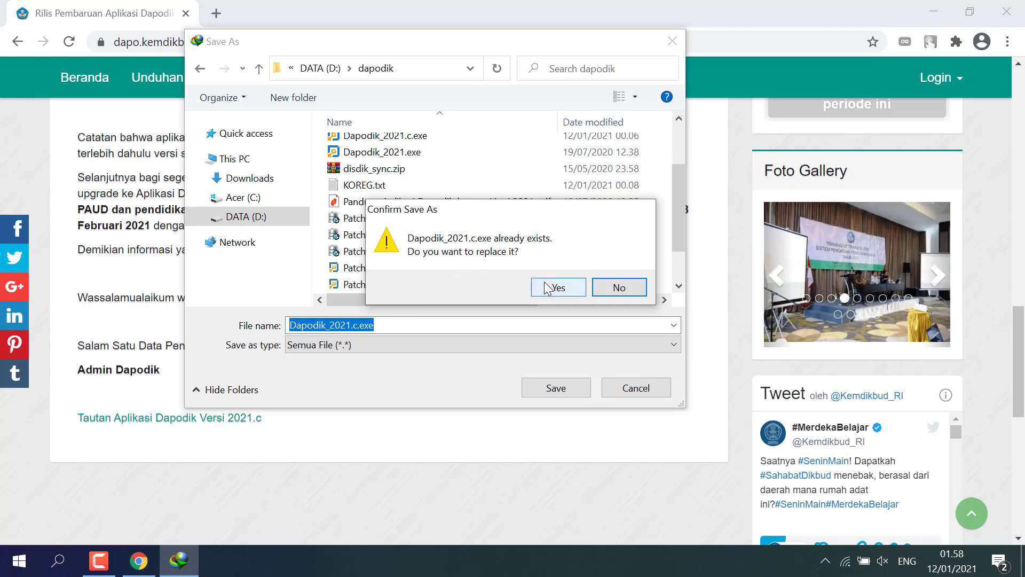
pyautogui.click(563, 288)
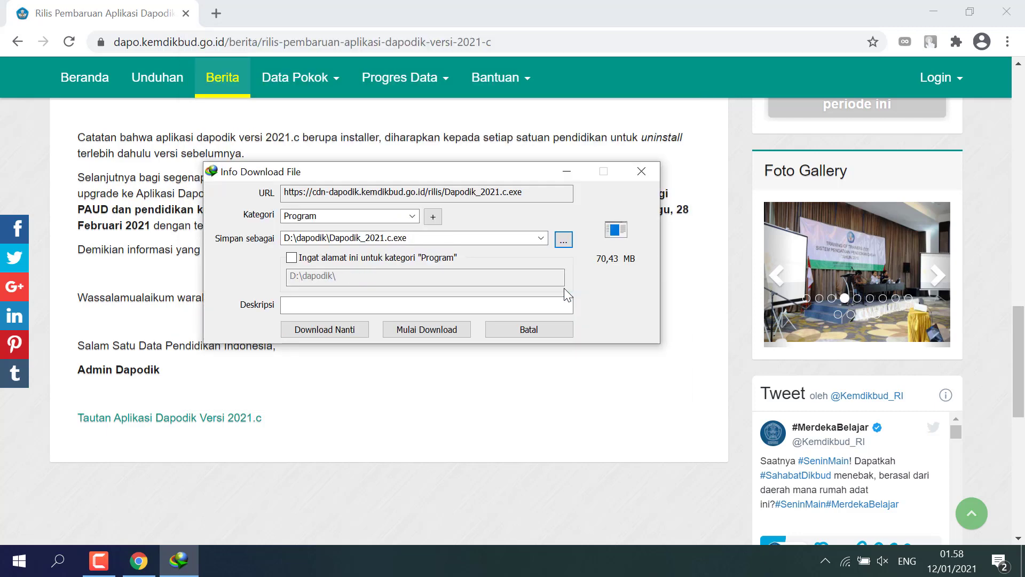
# Download the 70,43 MB Dapodik_2021.c.exe, dismiss the completion notice, and close Chrome.
pyautogui.click(430, 332)
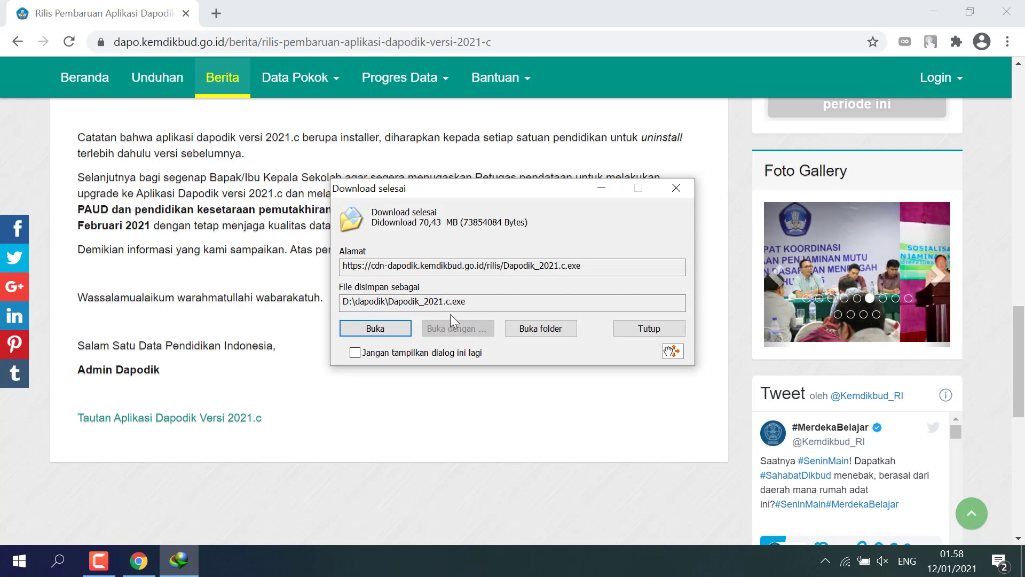
pyautogui.click(631, 332)
pyautogui.scroll(5, 408, 326)
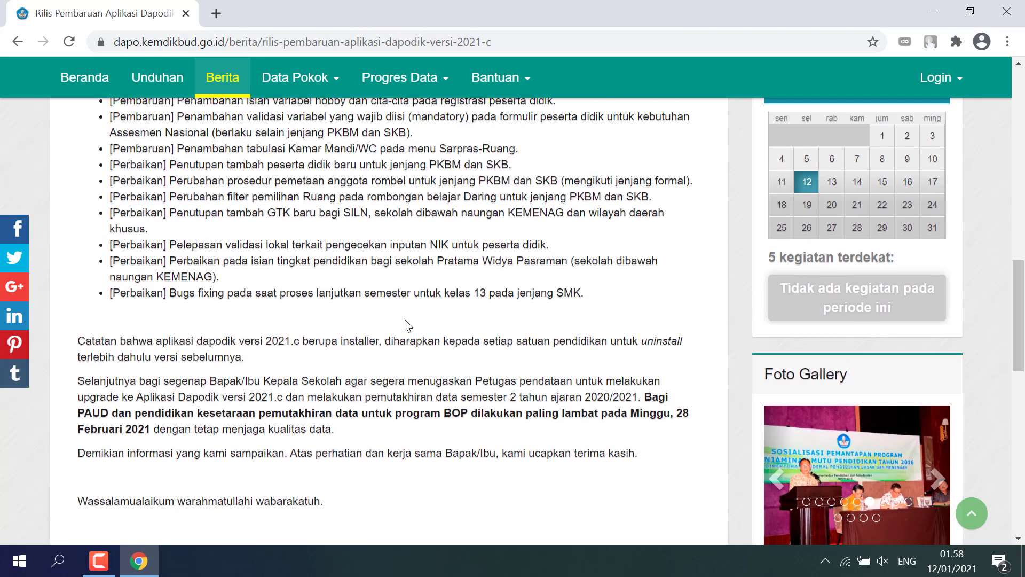
pyautogui.click(1006, 14)
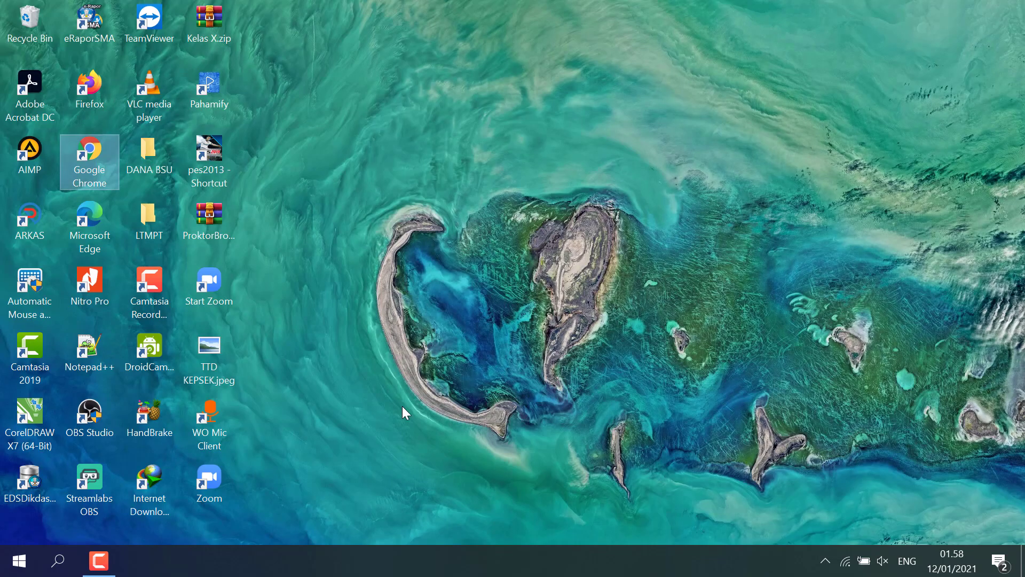
# Locate Dapodik_2021.c.exe (72.124 KB) in D:\dapodik, then minimize File Explorer.
pyautogui.press('super+e')
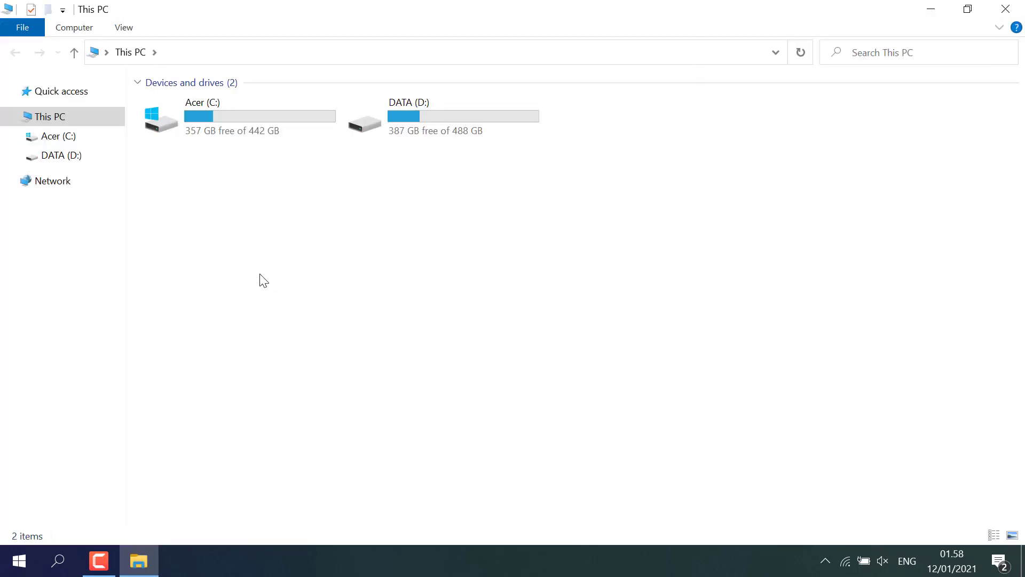
pyautogui.click(81, 161)
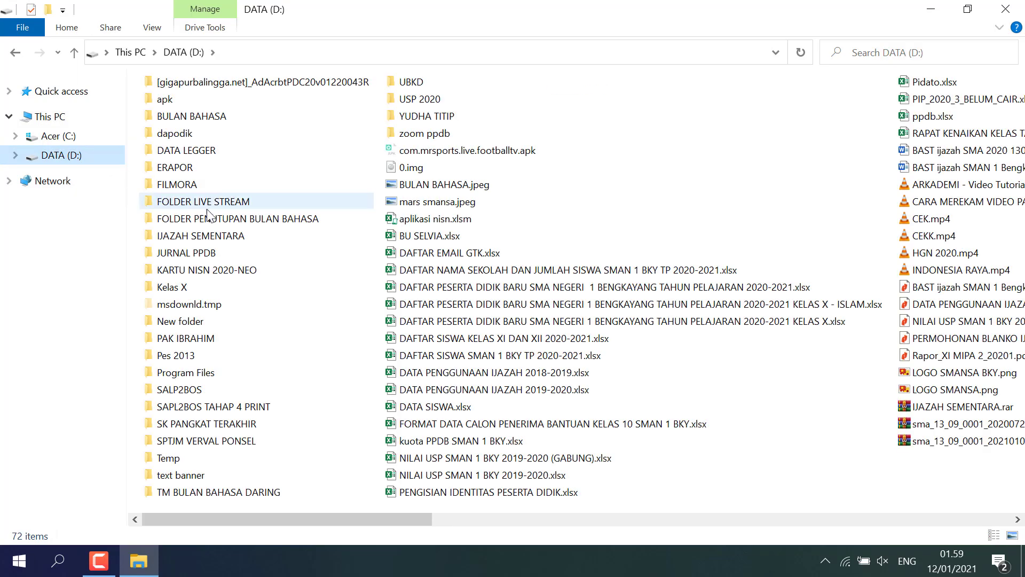
pyautogui.doubleClick(192, 134)
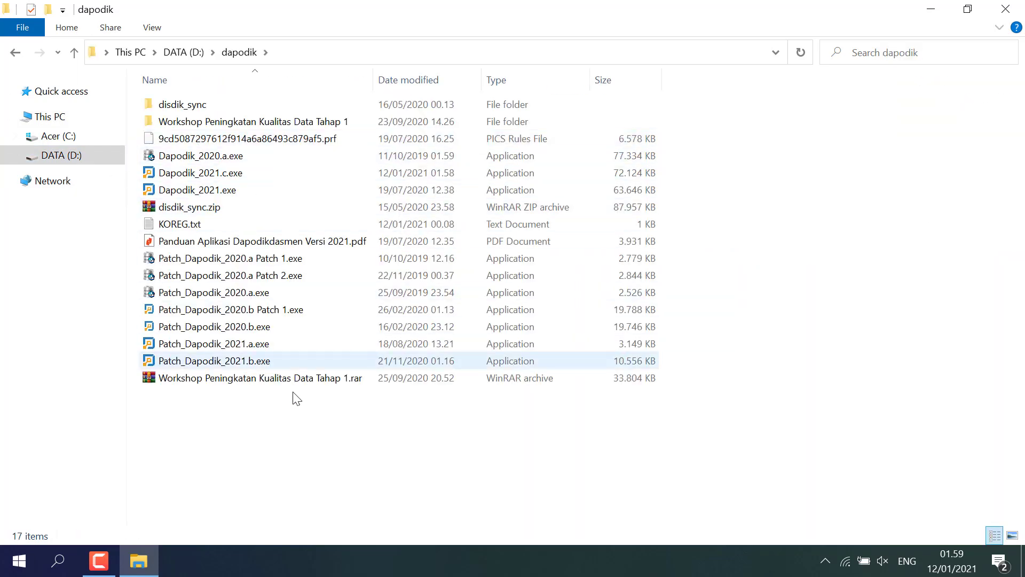
pyautogui.click(228, 177)
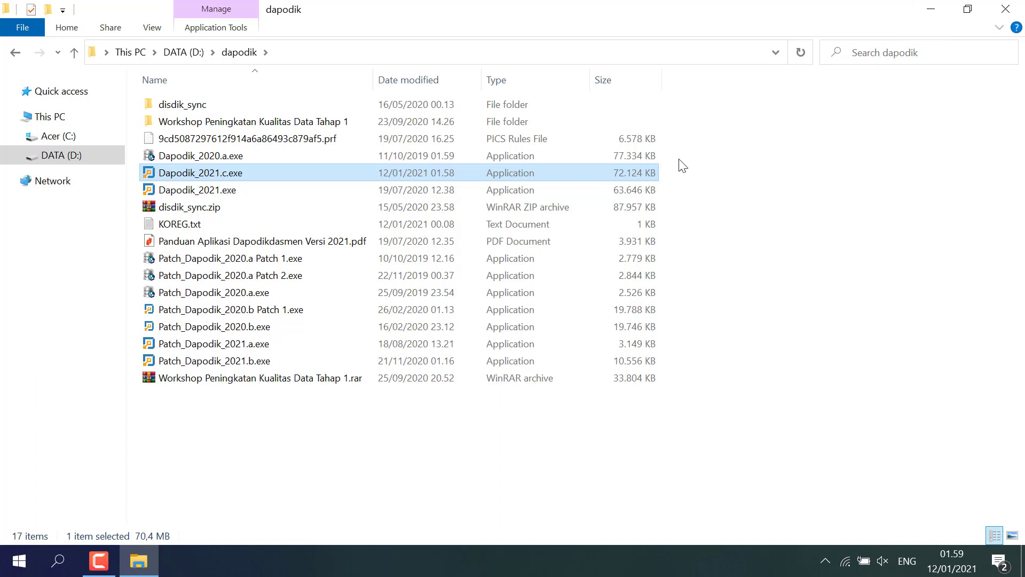
pyautogui.click(928, 10)
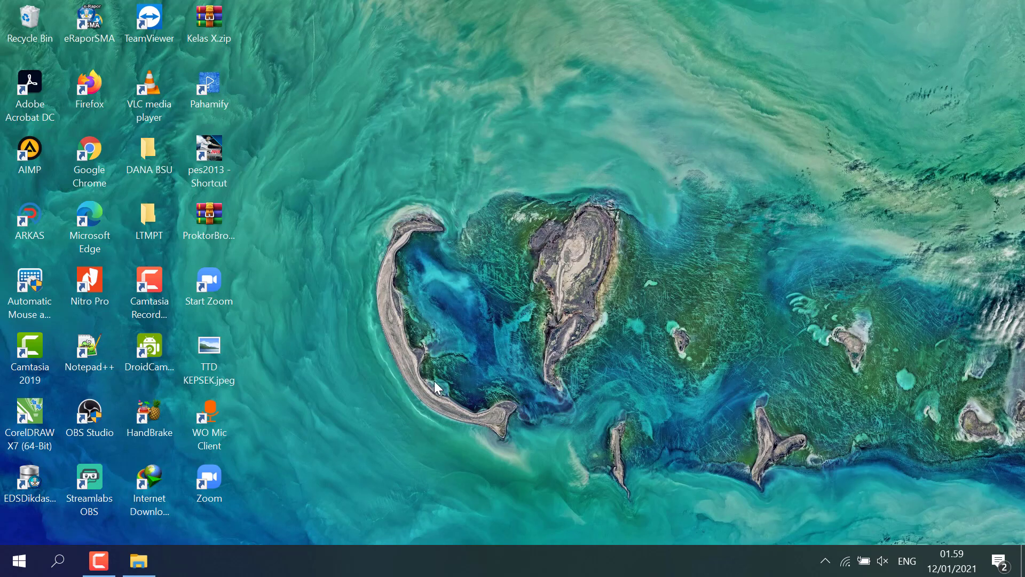
pyautogui.click(827, 565)
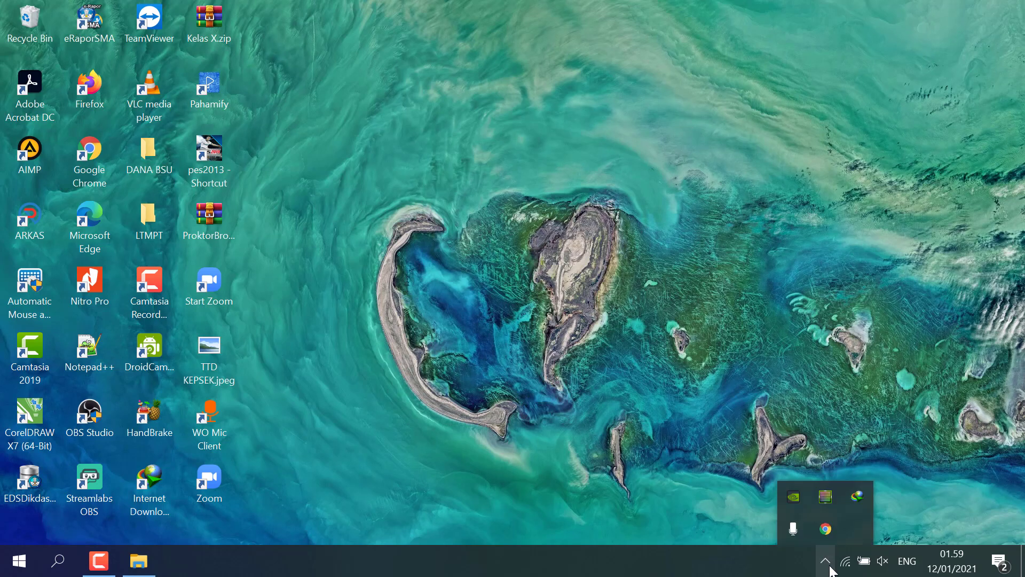
pyautogui.click(830, 569)
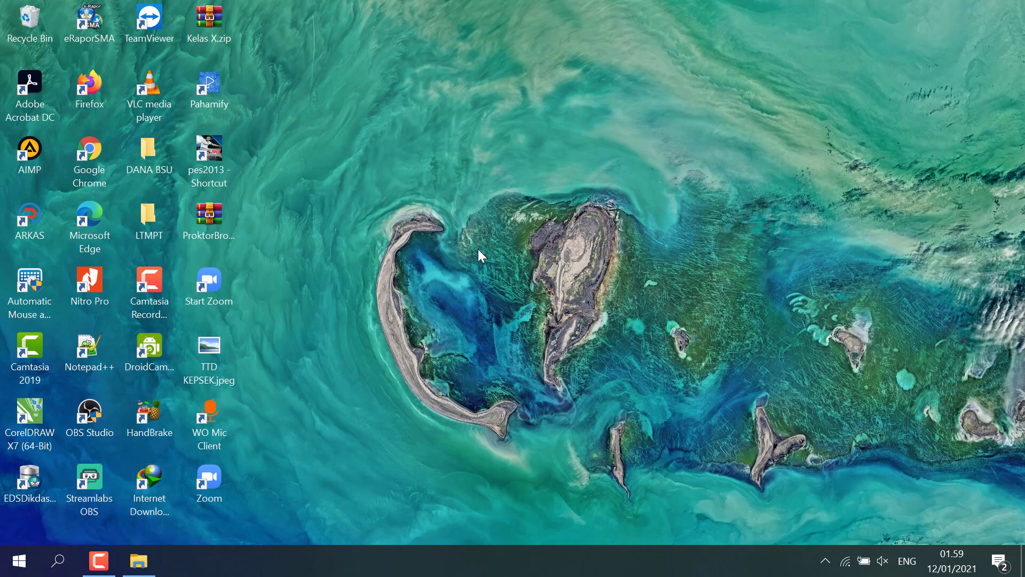
# Search Windows for 'firewall' to open Windows Defender Firewall, maximized.
pyautogui.click(59, 561)
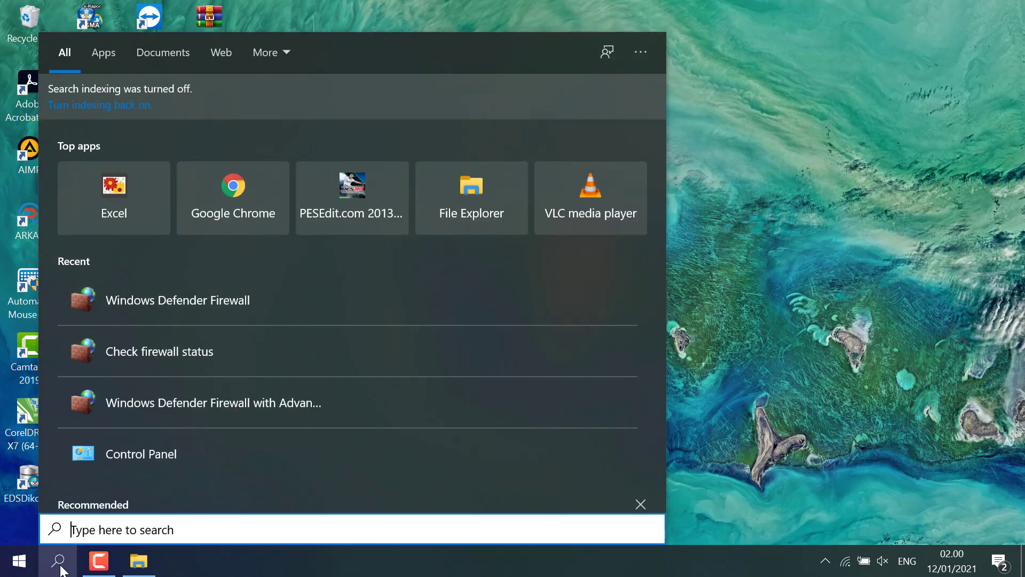
pyautogui.write('fi')
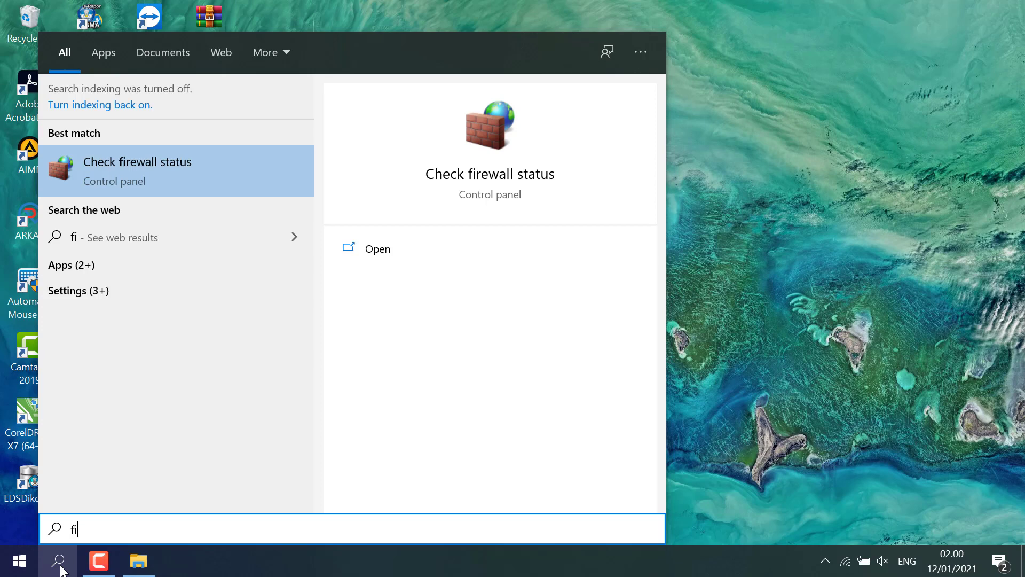
pyautogui.write('rewa')
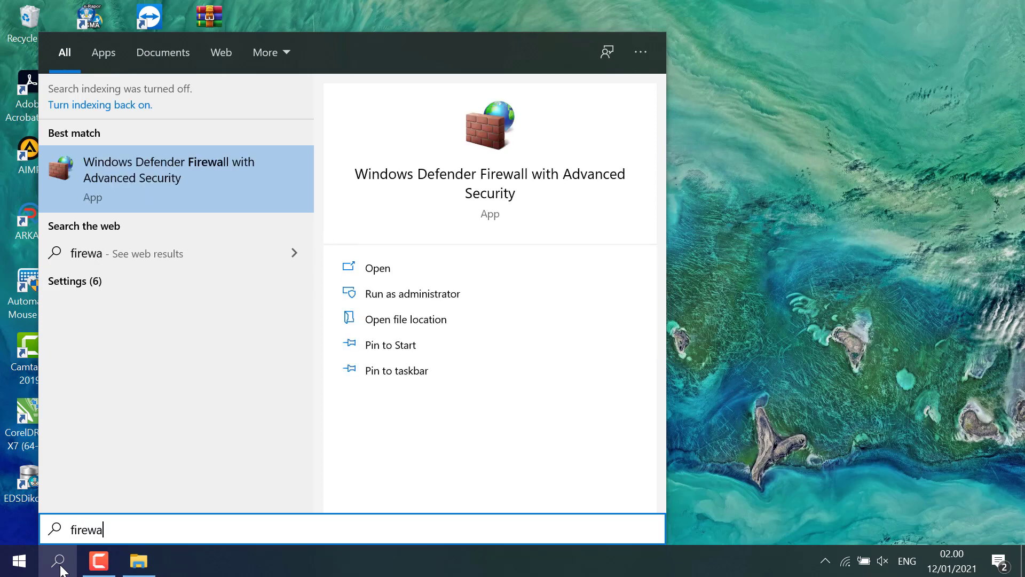
pyautogui.write('ll')
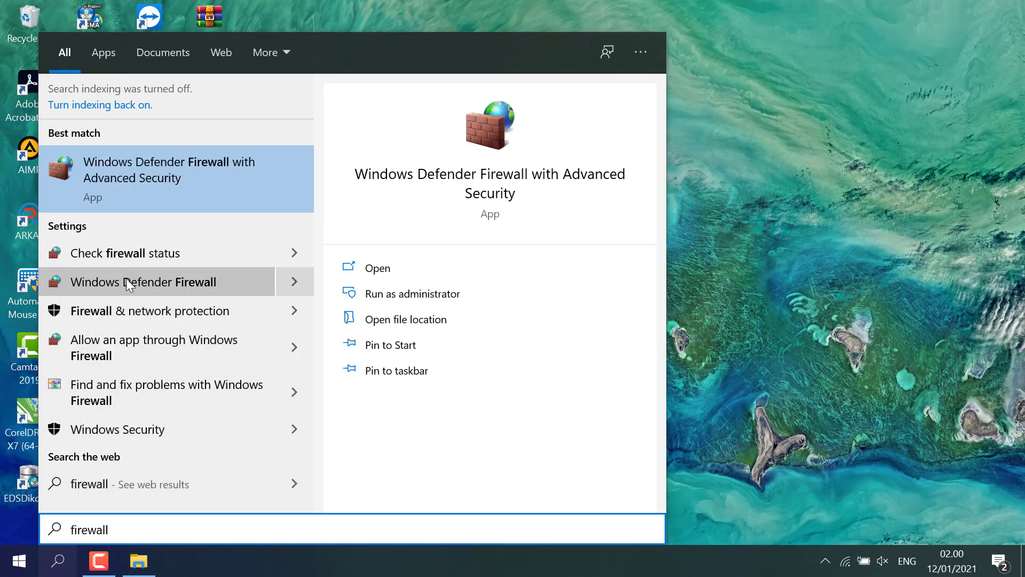
pyautogui.click(156, 284)
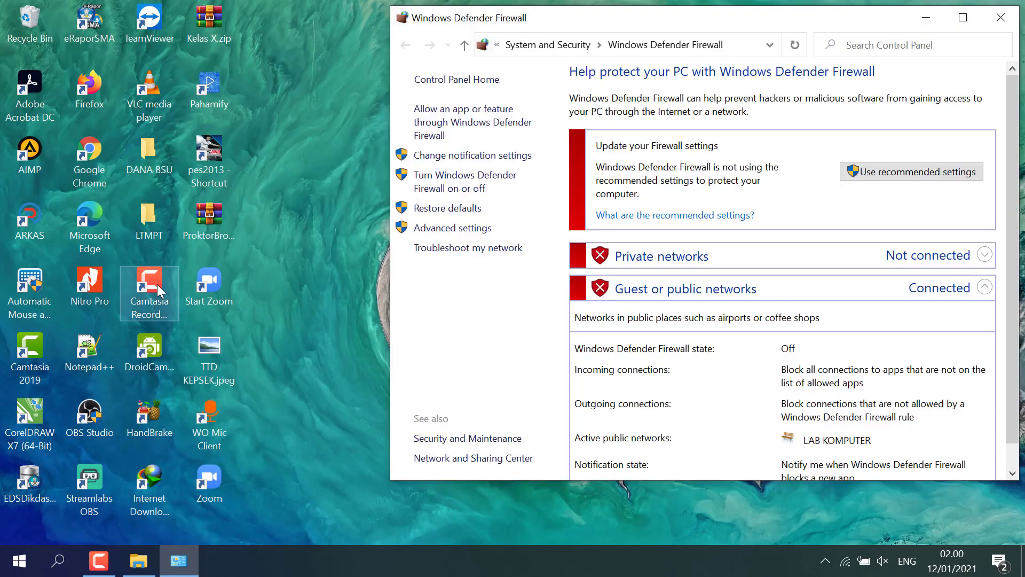
pyautogui.click(963, 18)
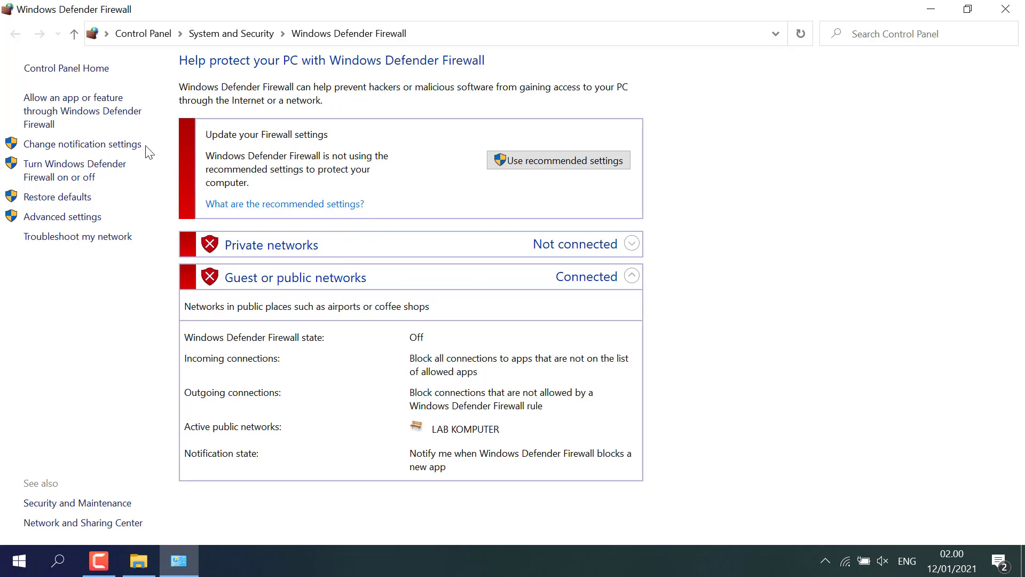
# Turn off Windows Defender Firewall for private and public networks, save with OK, and close the window.
pyautogui.click(85, 144)
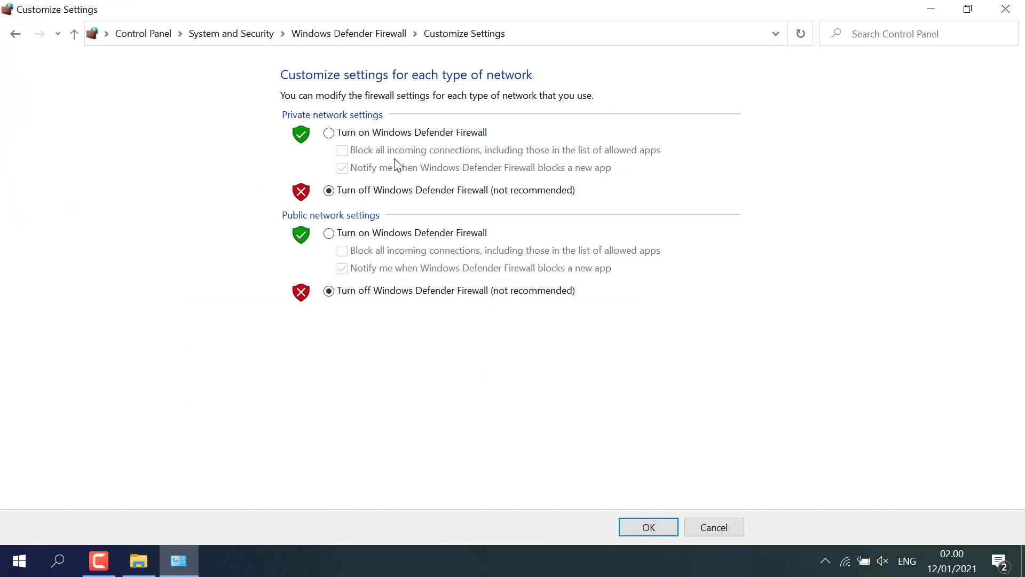
pyautogui.click(368, 138)
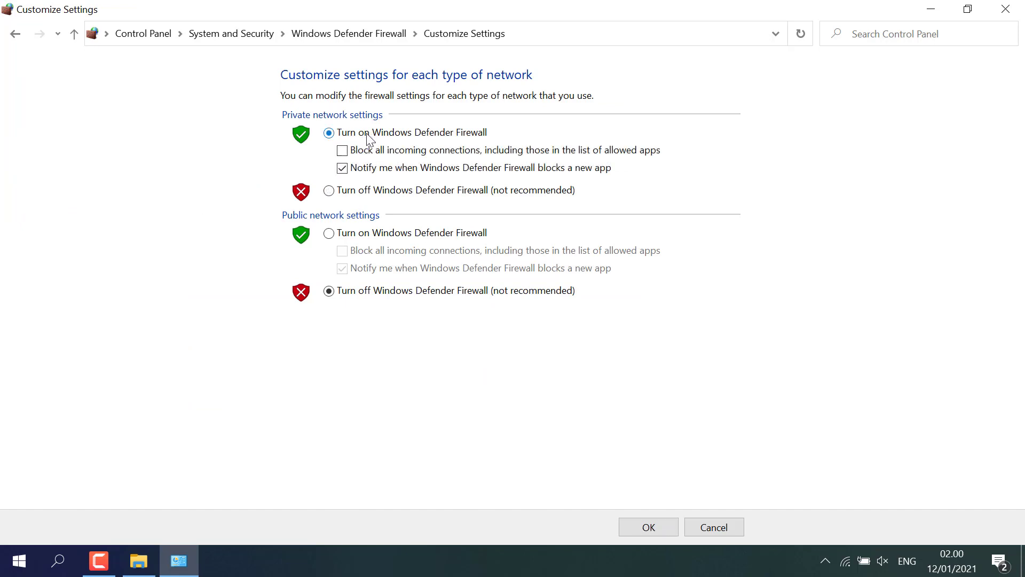
pyautogui.click(354, 235)
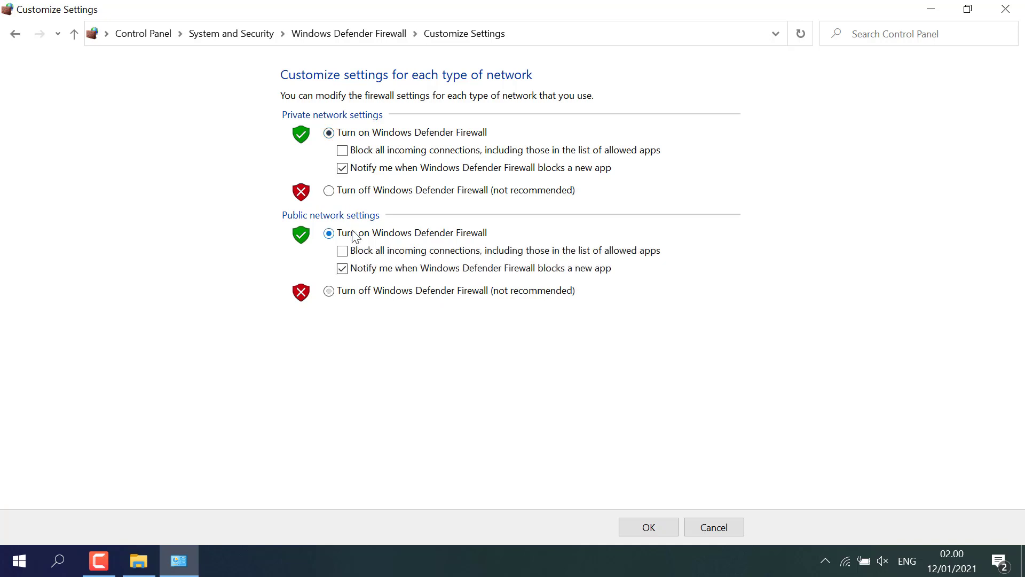
pyautogui.click(372, 197)
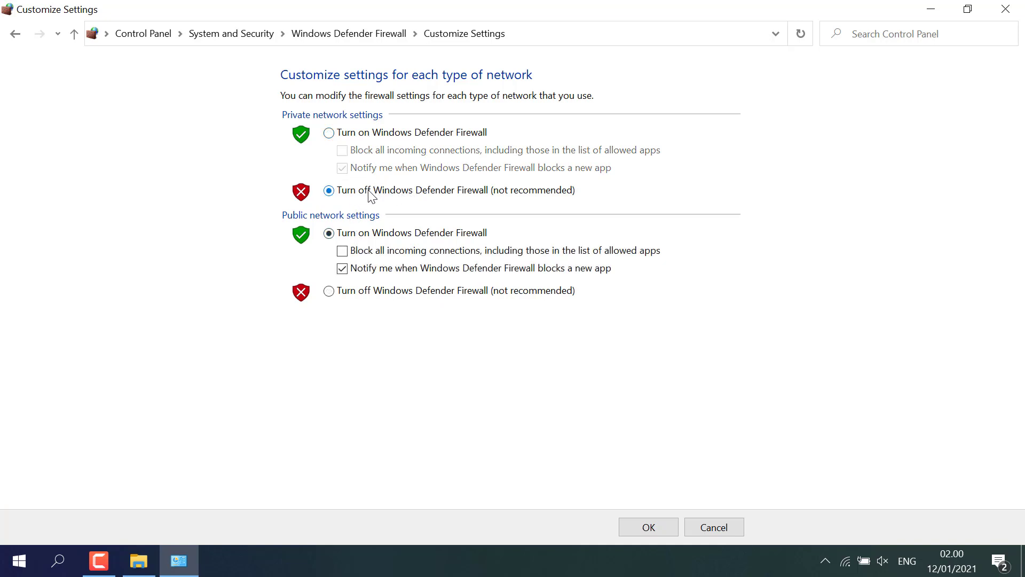
pyautogui.click(344, 297)
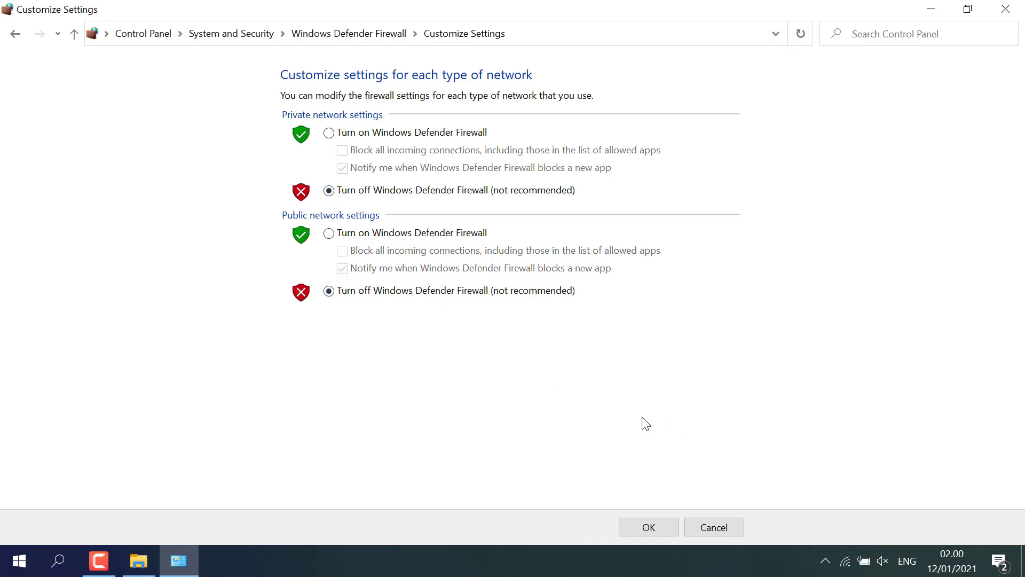
pyautogui.click(648, 527)
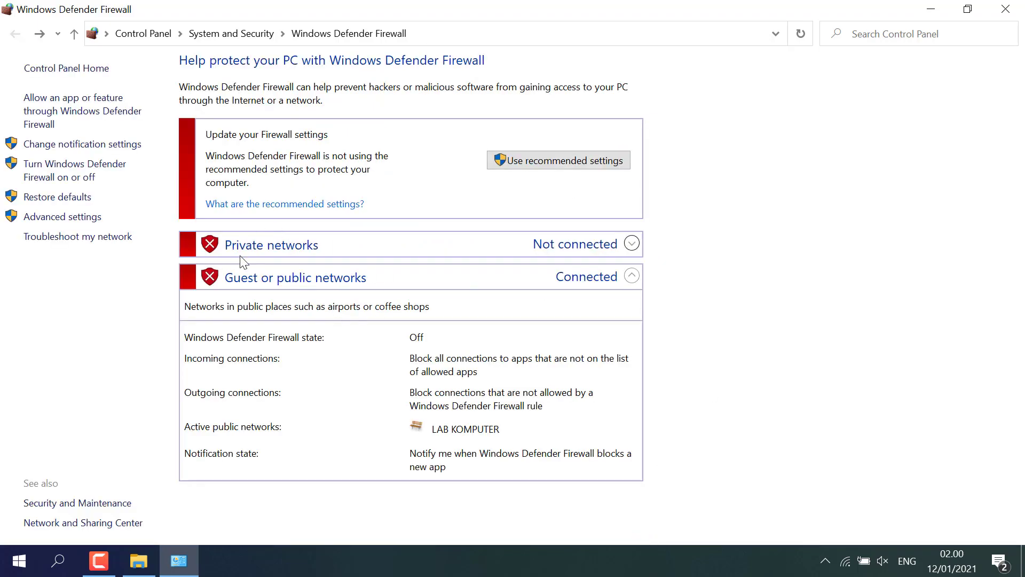
pyautogui.click(1005, 9)
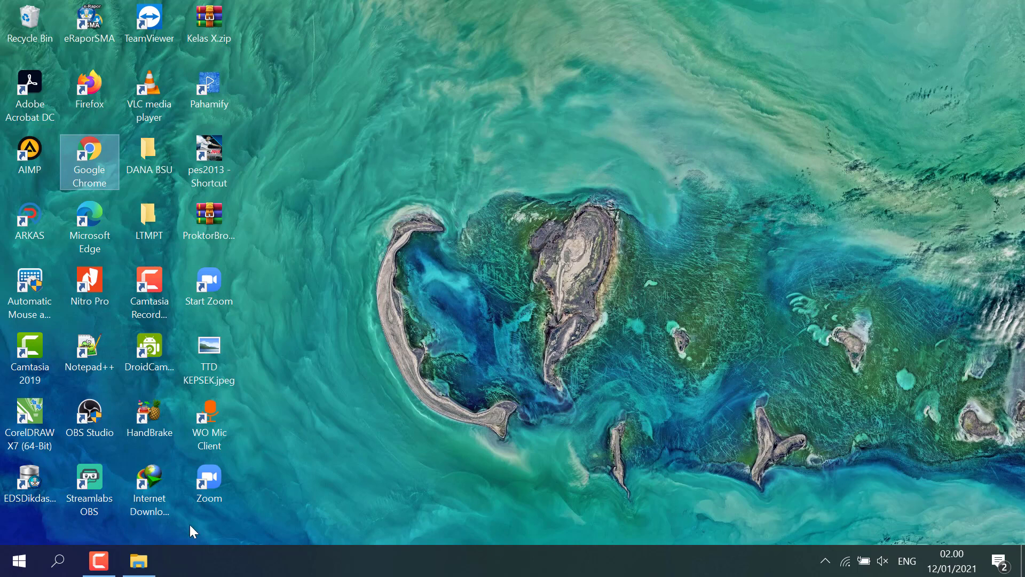
# Browse C:\Program Files (x86), selecting the TeamViewer folder, then close File Explorer.
pyautogui.click(139, 561)
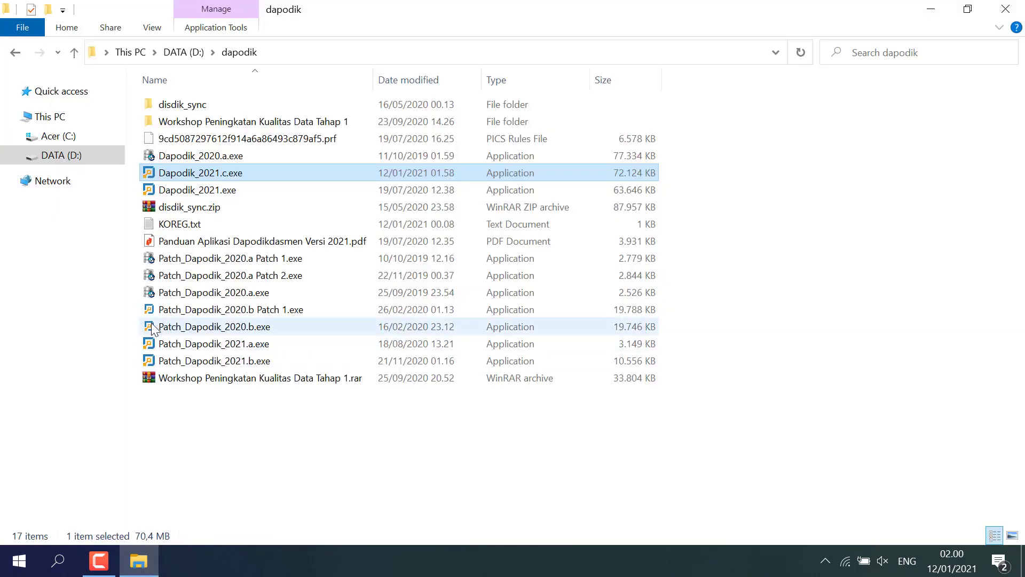
pyautogui.click(79, 136)
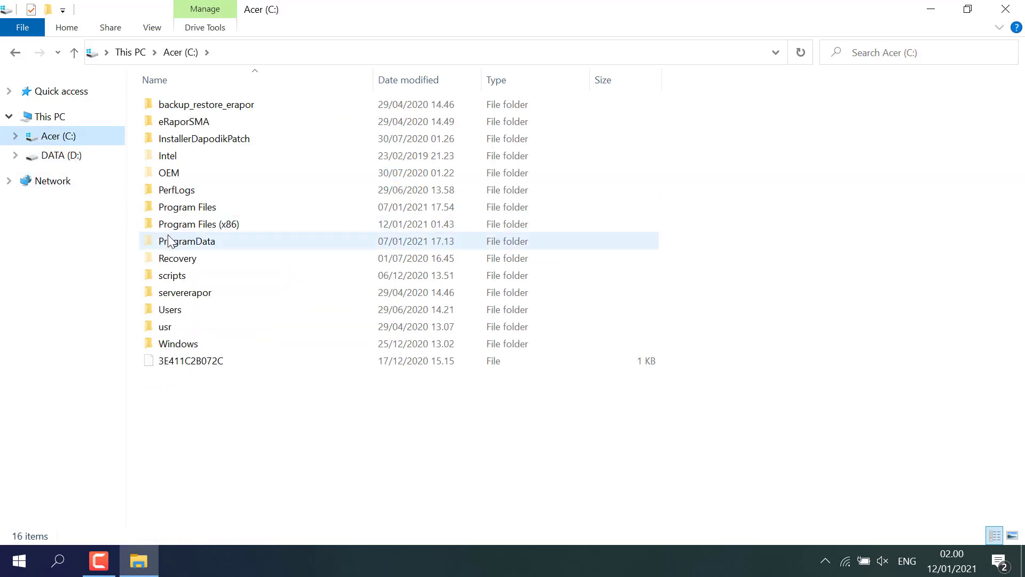
pyautogui.doubleClick(229, 226)
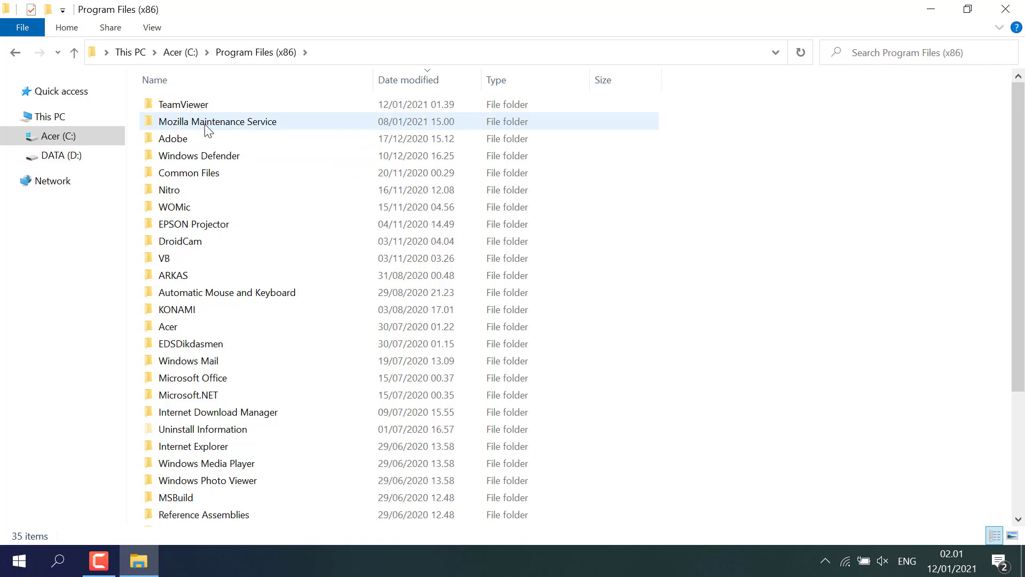
pyautogui.click(177, 110)
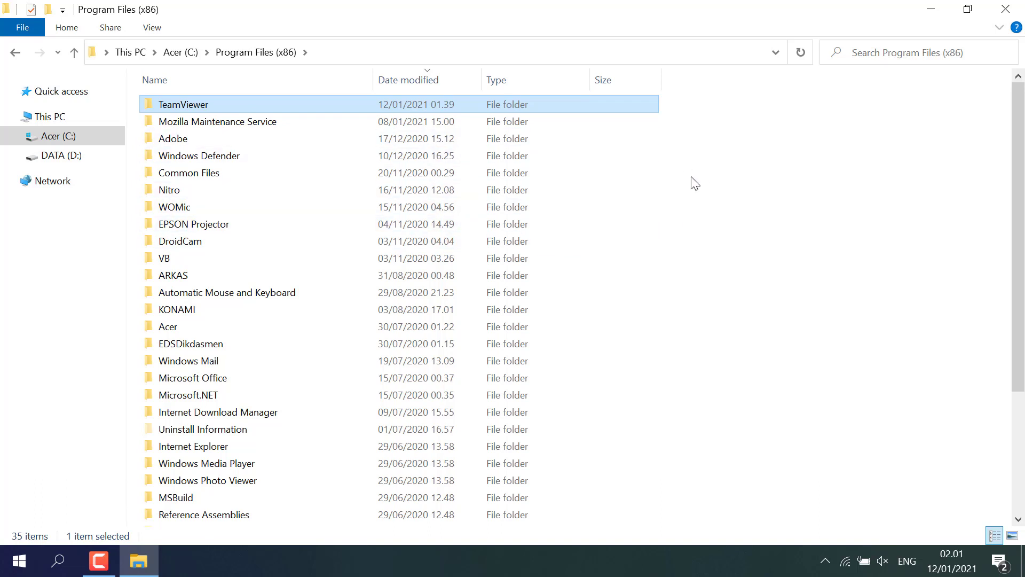
pyautogui.click(1006, 10)
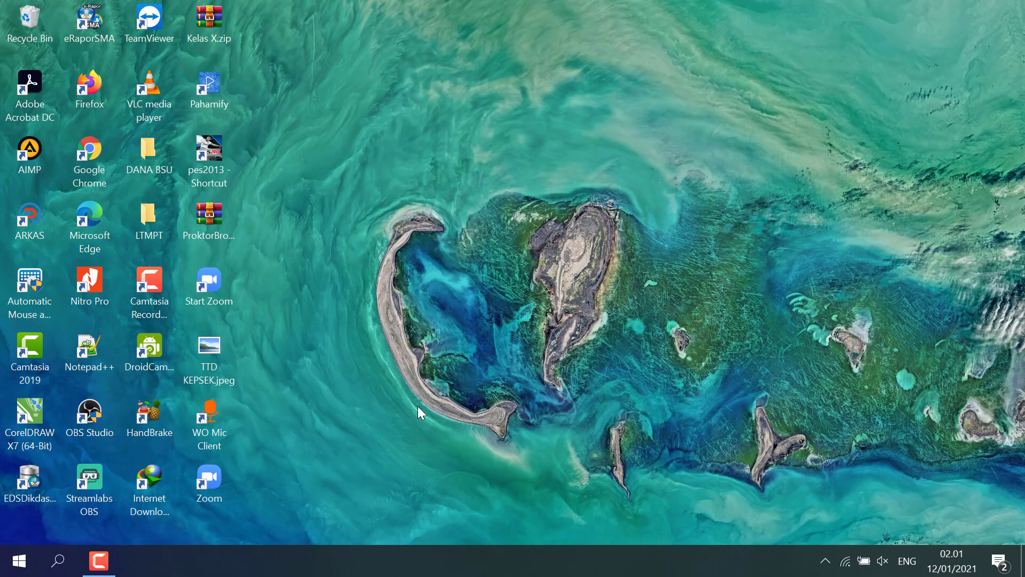
# Run Dapodik_2021.c.exe from D:\dapodik as administrator.
pyautogui.press('super+e')
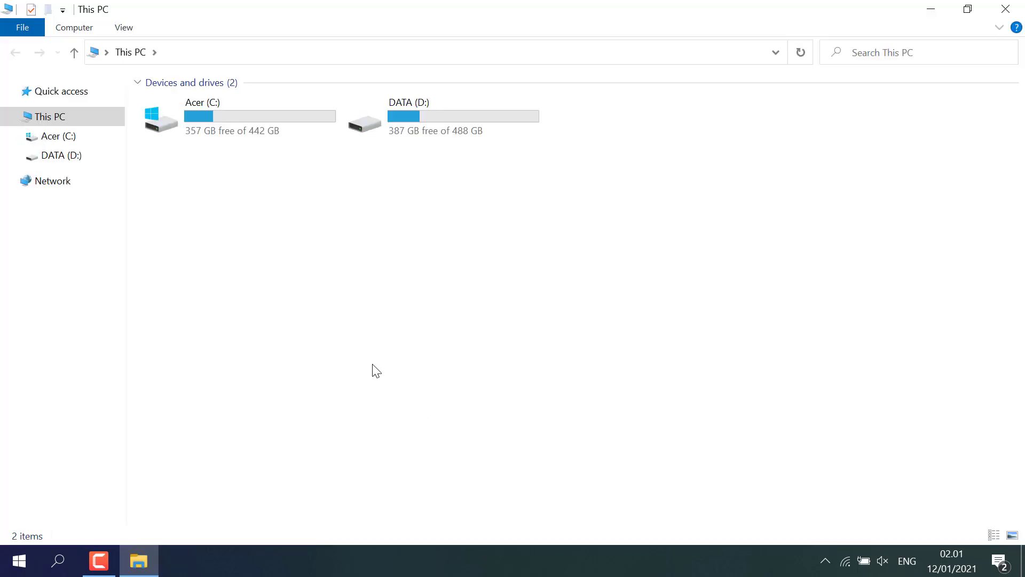
pyautogui.click(87, 158)
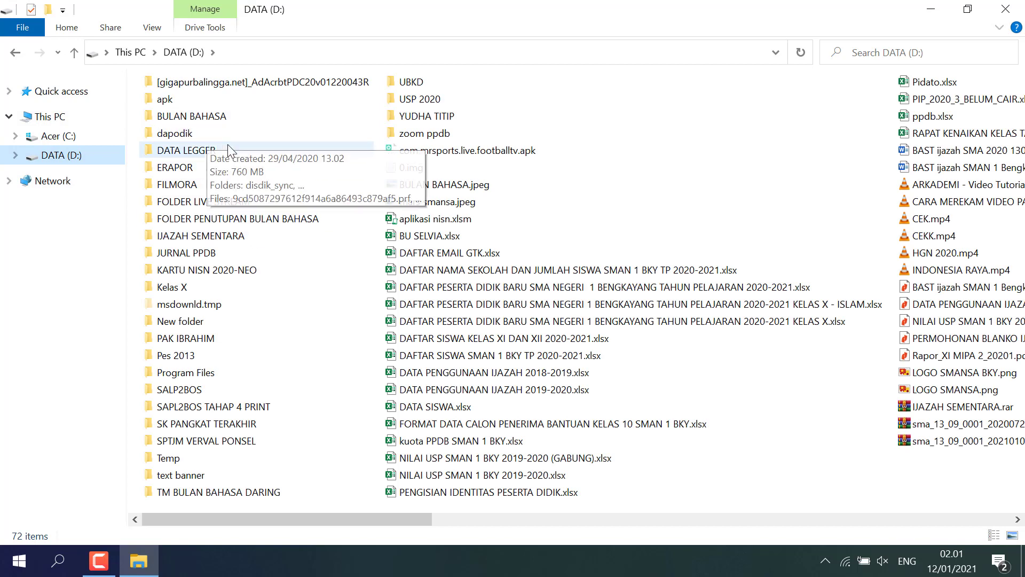
pyautogui.doubleClick(202, 138)
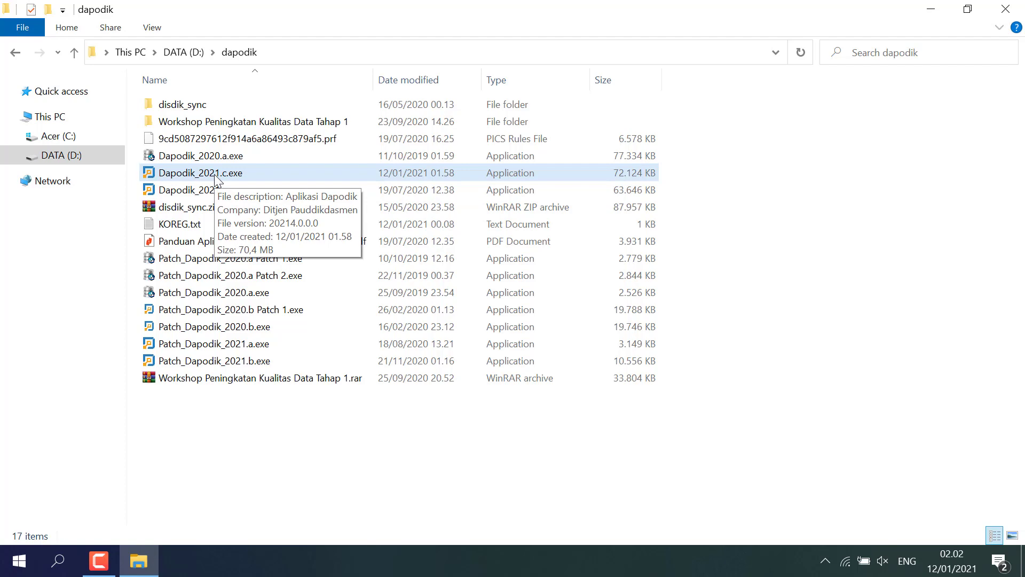
pyautogui.rightClick(179, 176)
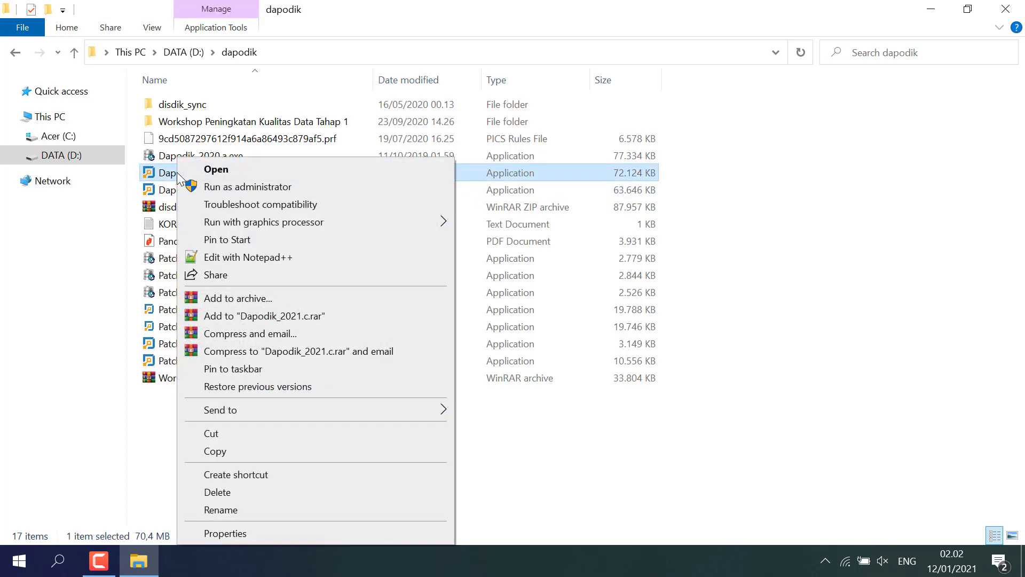
pyautogui.click(209, 187)
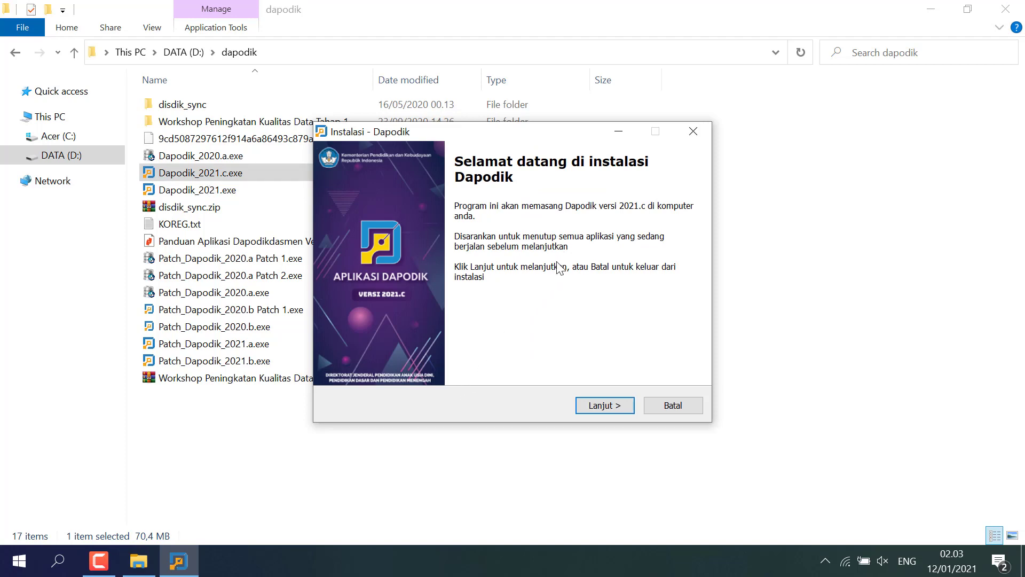
# Agree to the licence, keeping C:\Program Files (x86)\Dapodik and Start Menu folder 'Dapodik'.
pyautogui.click(598, 404)
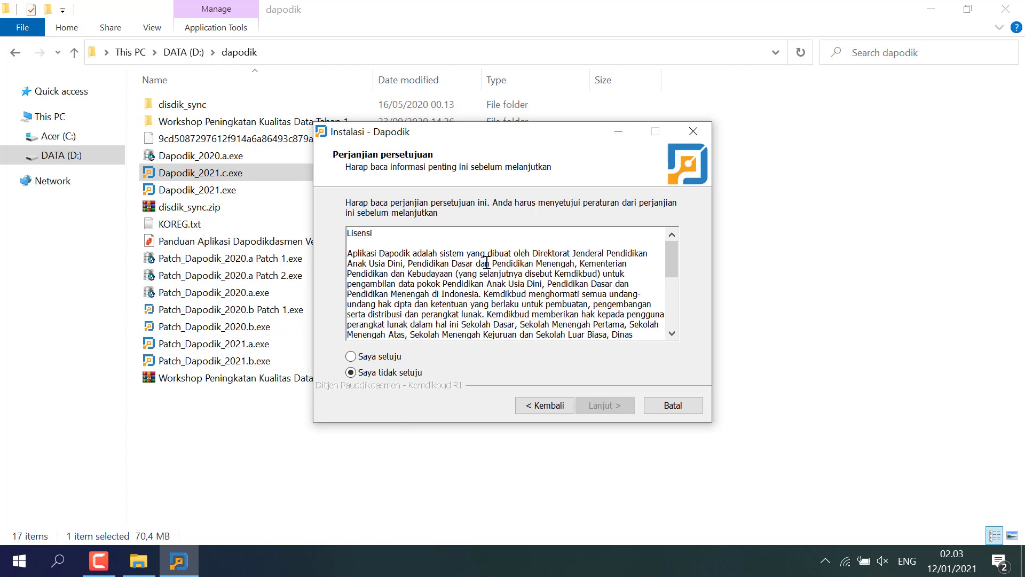
pyautogui.scroll(-5, 487, 262)
pyautogui.scroll(-3, 488, 263)
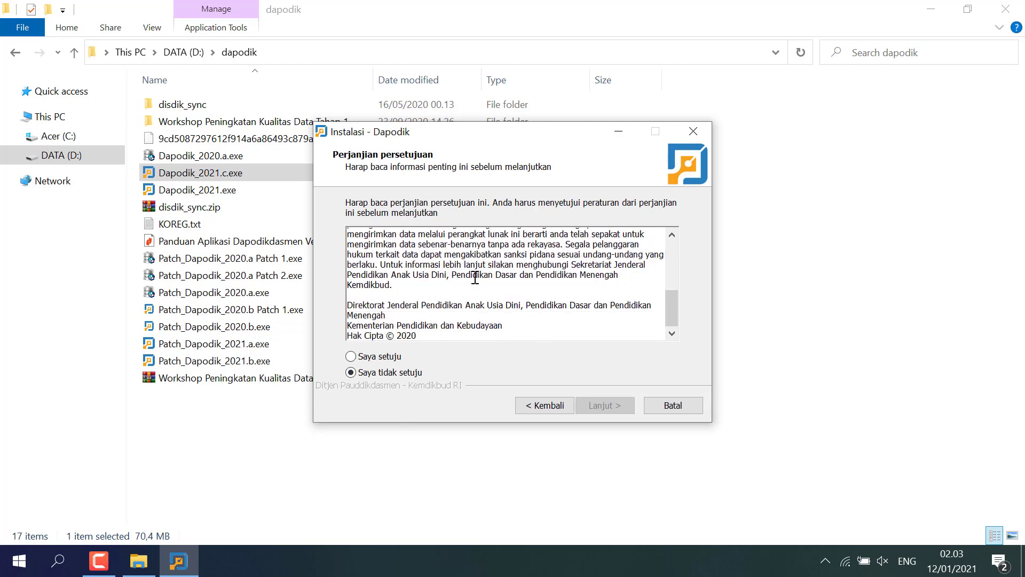
pyautogui.scroll(2, 482, 314)
pyautogui.scroll(6, 483, 314)
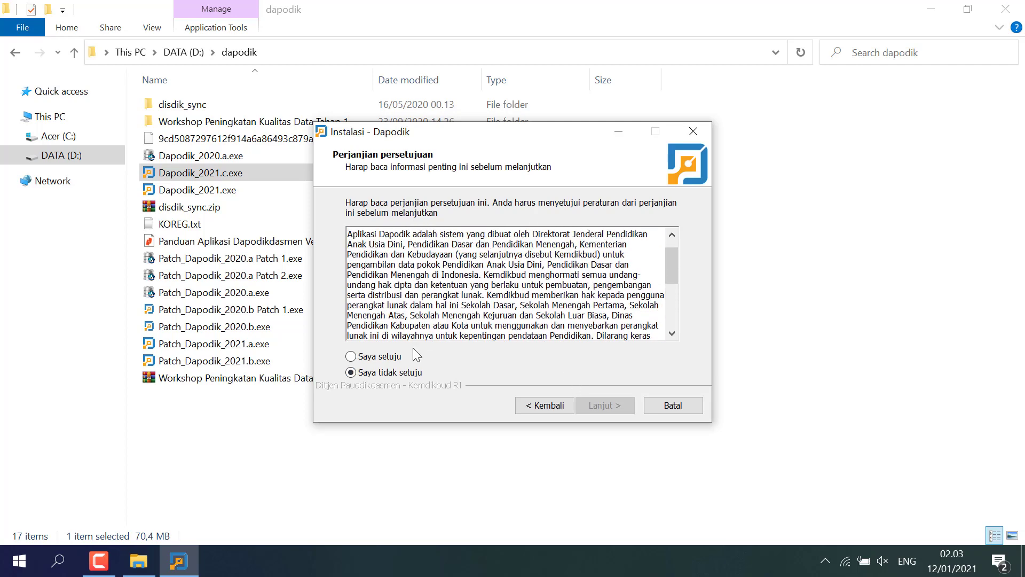
pyautogui.click(384, 356)
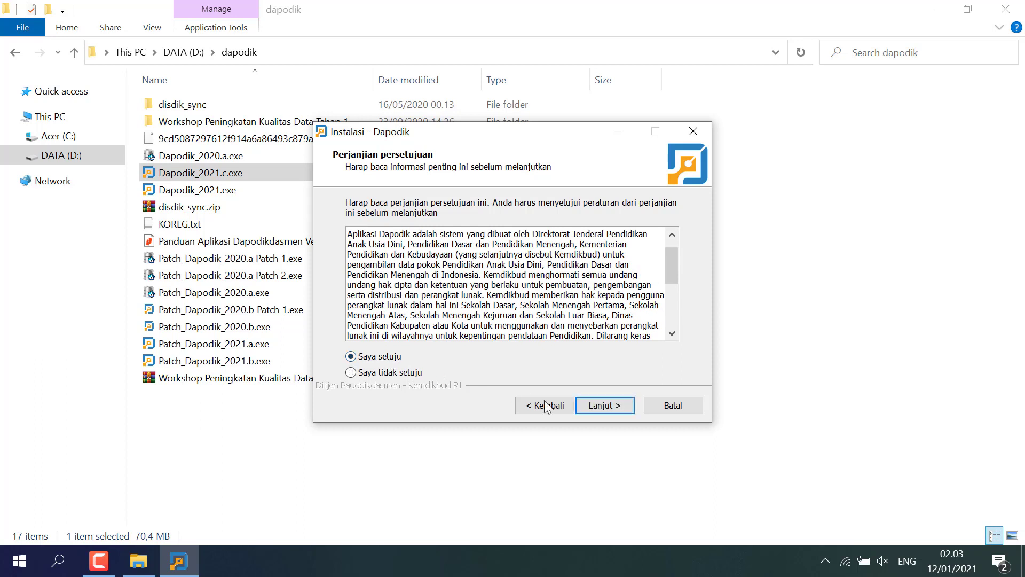
pyautogui.click(608, 409)
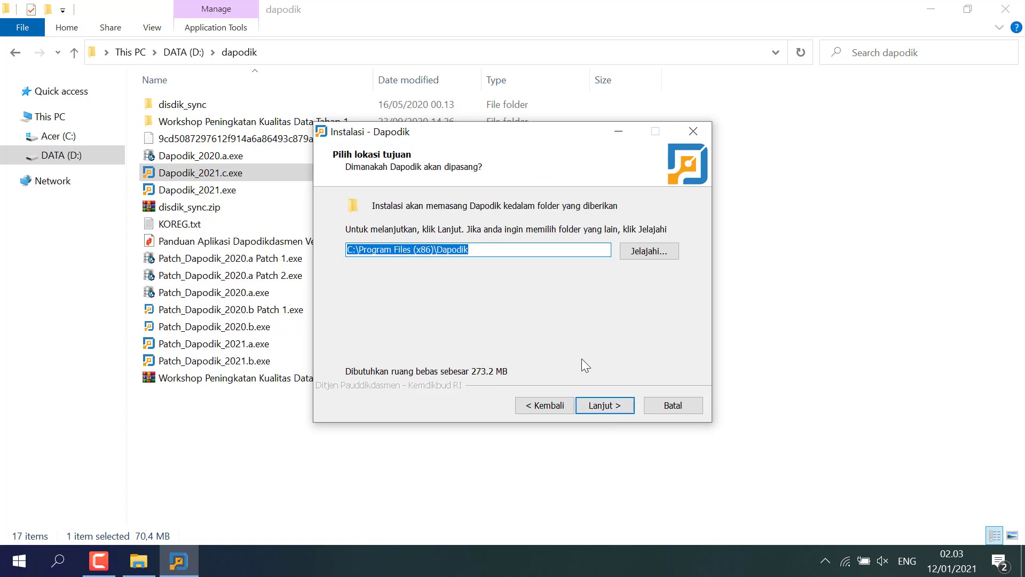
pyautogui.click(599, 404)
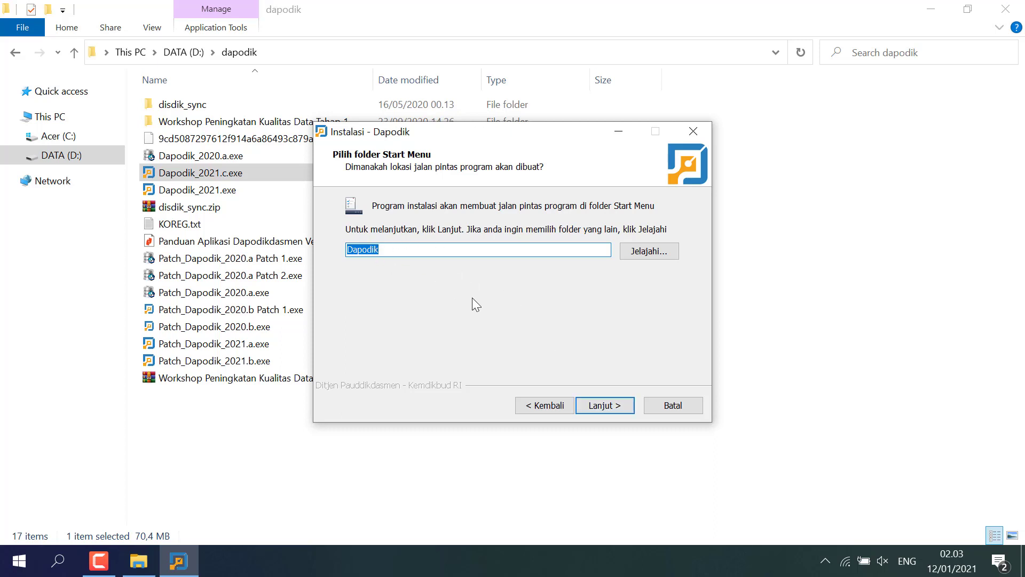
pyautogui.click(598, 407)
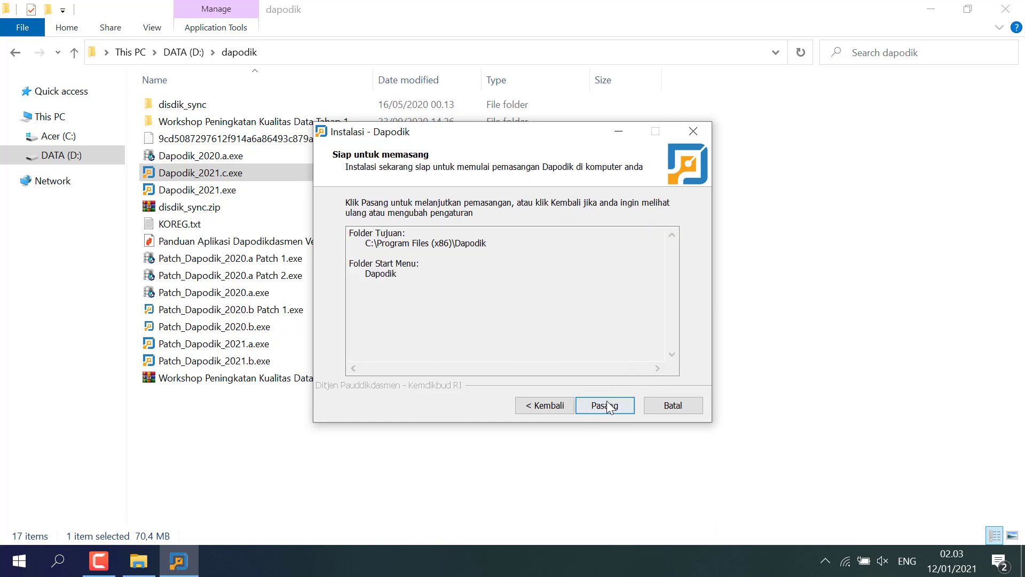
# Start the Dapodik 2021.c installation with Pasang and let it complete.
pyautogui.click(607, 405)
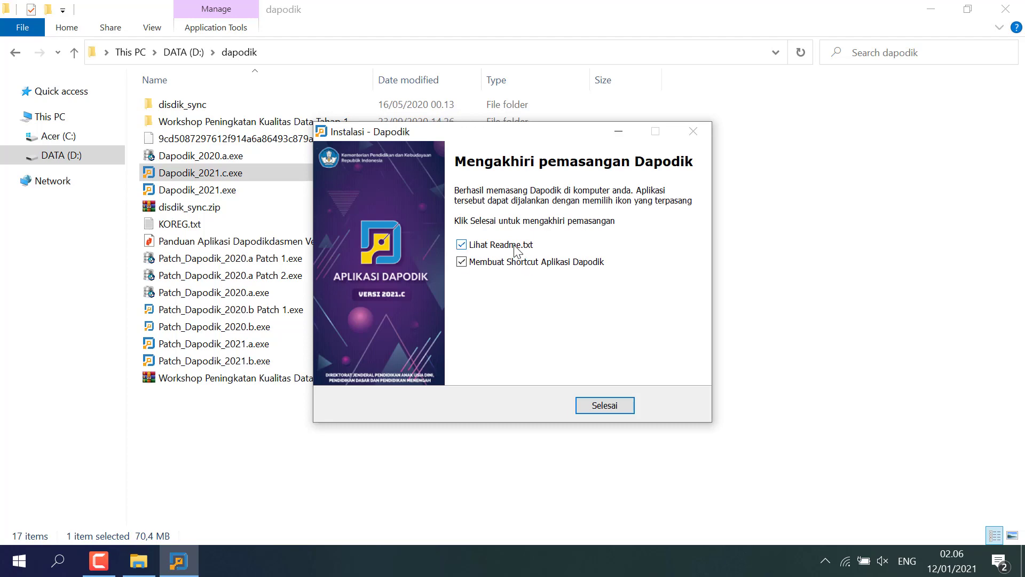
# Finish setup with Selesai so Chrome opens localhost:5774/registrasi.
pyautogui.click(618, 409)
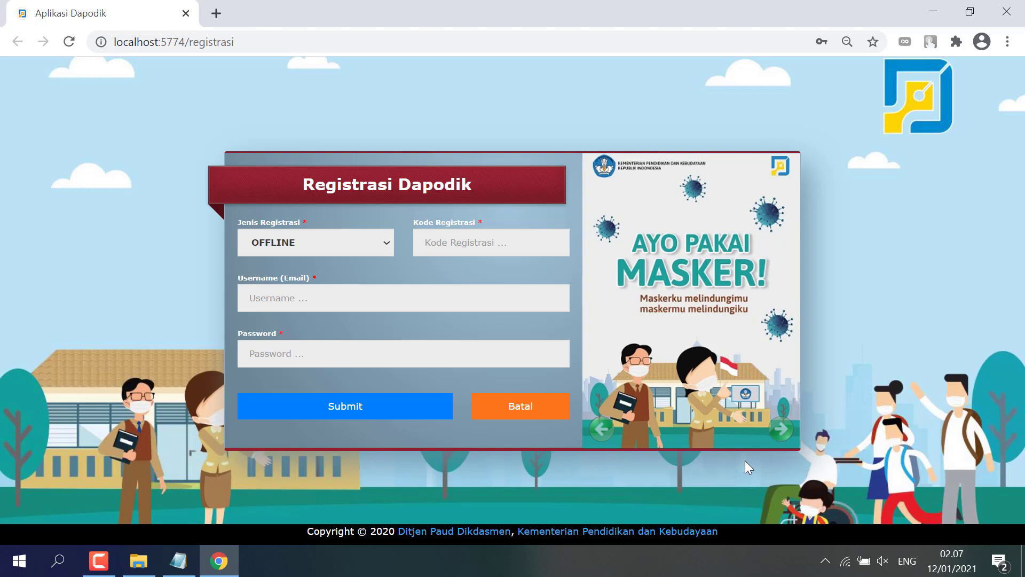
# Change Jenis Registrasi from OFFLINE to ONLINE.
pyautogui.moveTo(713, 444)
pyautogui.click(389, 241)
pyautogui.click(344, 274)
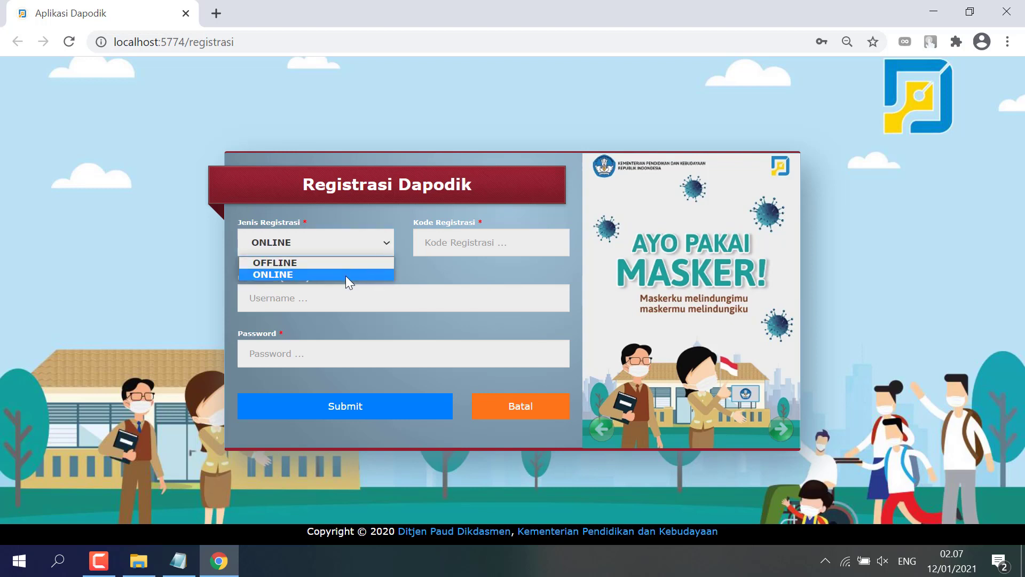
pyautogui.click(345, 274)
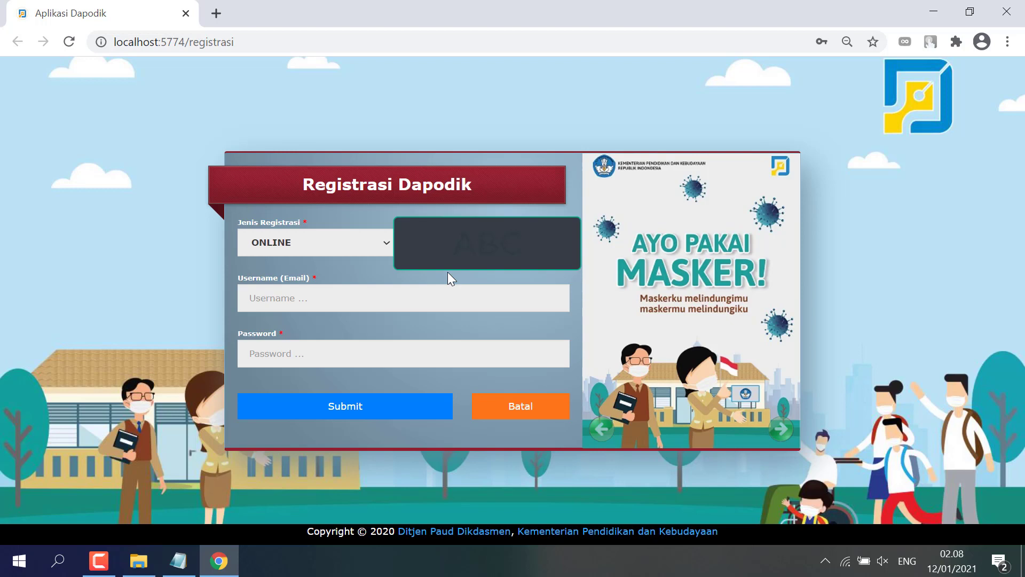
# Enter the account username in lowercase into the Username (Email) field.
pyautogui.press('capslock')
pyautogui.click(454, 305)
pyautogui.press('capslock')
pyautogui.write('smansa')
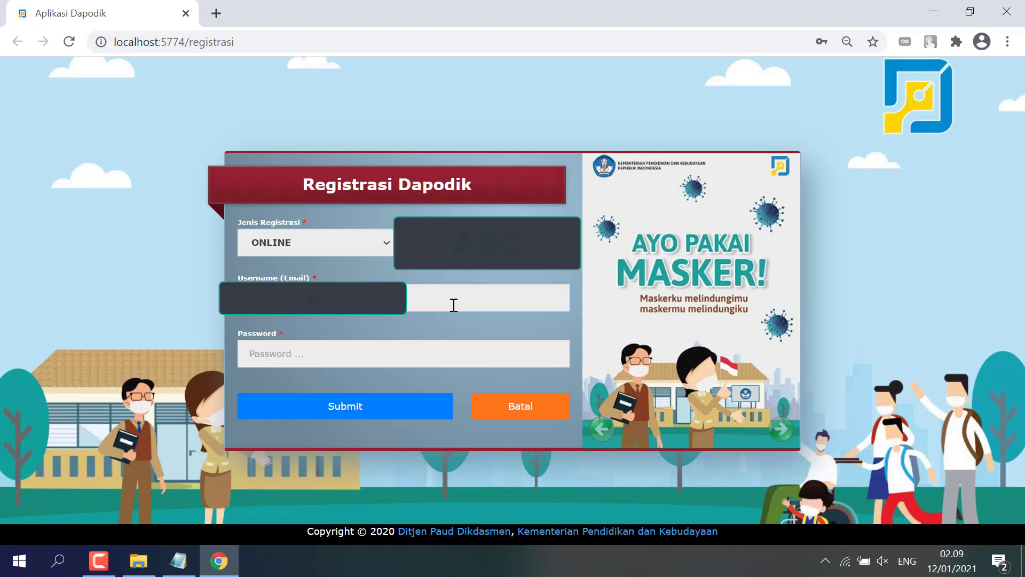
# Type the account password into the Password field.
pyautogui.press('Tab')
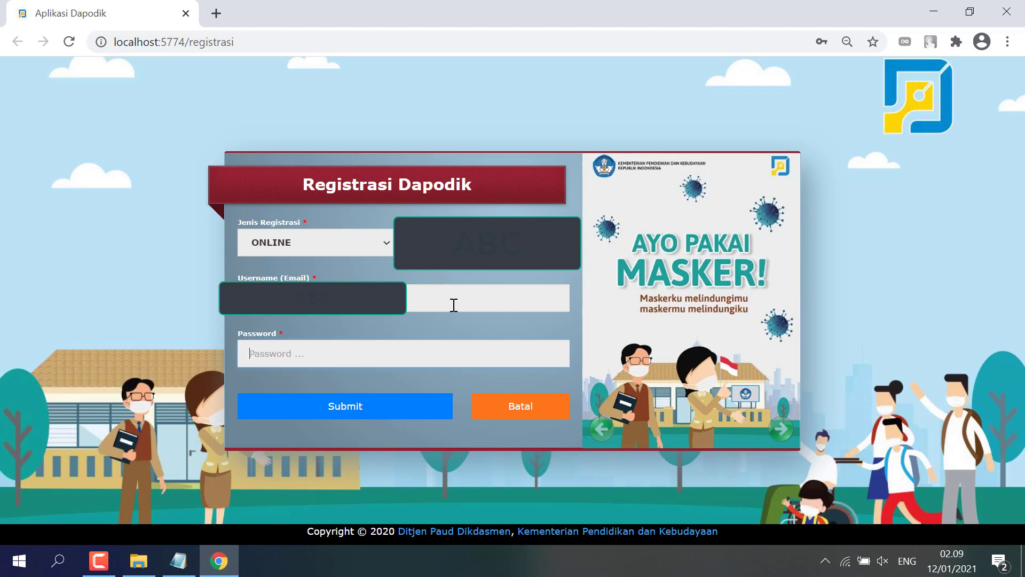
pyautogui.write('••••••••')
# Submit the ONLINE registration form and wait for 'Registrasi Berhasil'.
pyautogui.click(369, 407)
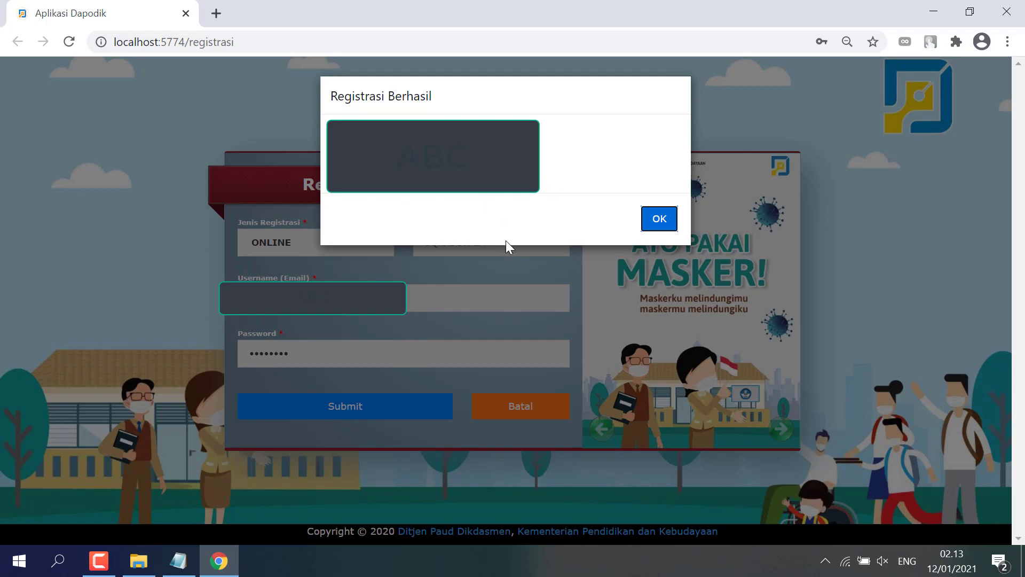
# Dismiss the Registrasi Berhasil dialog with OK and log in with Masuk.
pyautogui.click(649, 220)
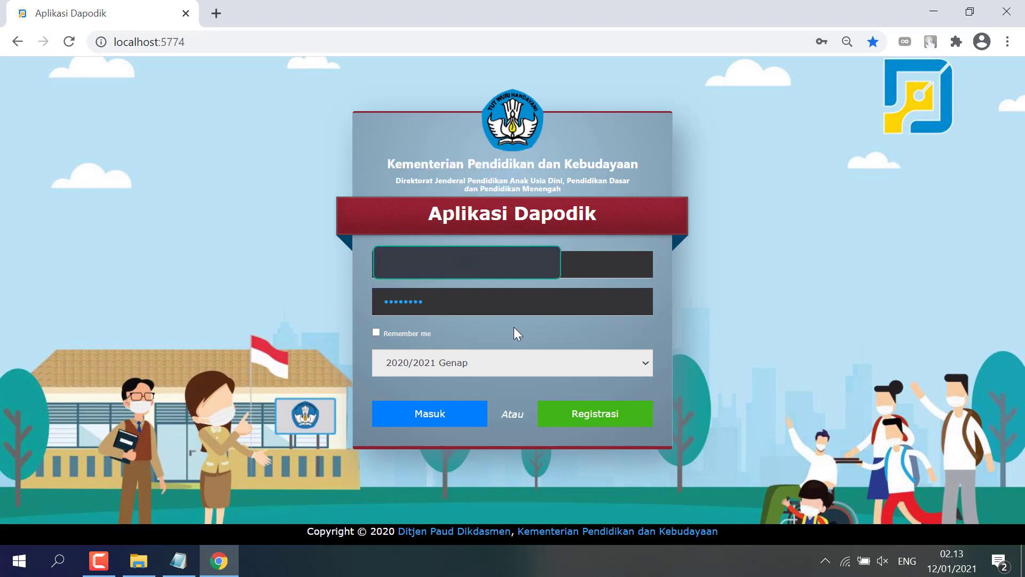
pyautogui.click(454, 407)
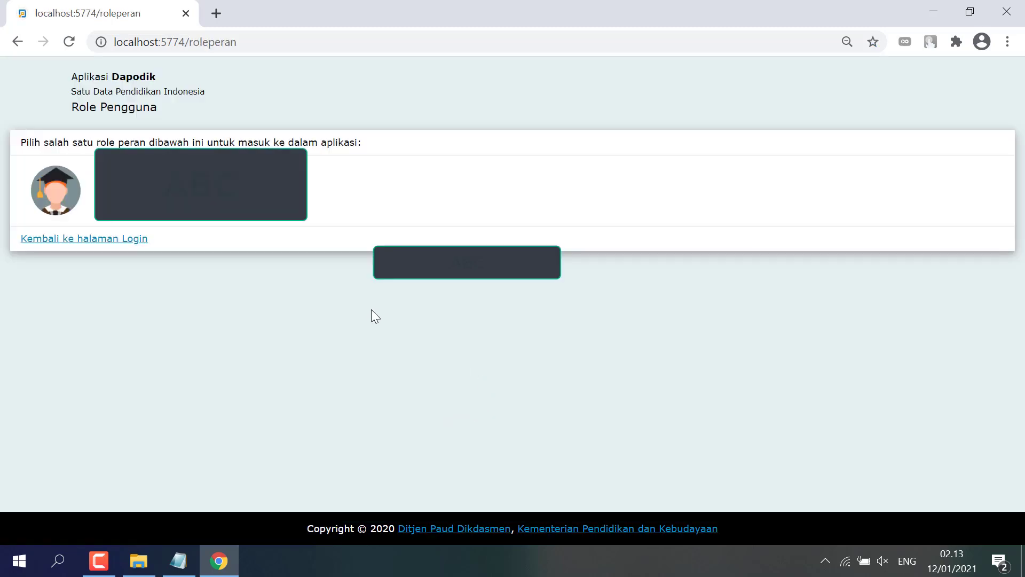
# Enter SMAN 1 BENGKAYANG's dashboard under the user role and disable the 2021.c welcome changelog.
pyautogui.click(214, 184)
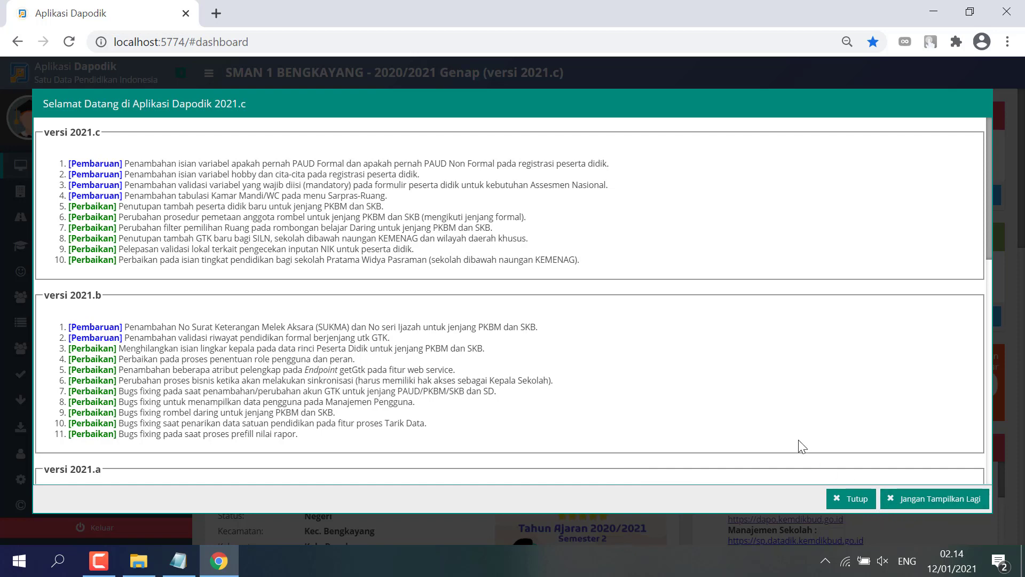
pyautogui.scroll(-2, 801, 447)
pyautogui.scroll(2, 929, 475)
pyautogui.click(911, 501)
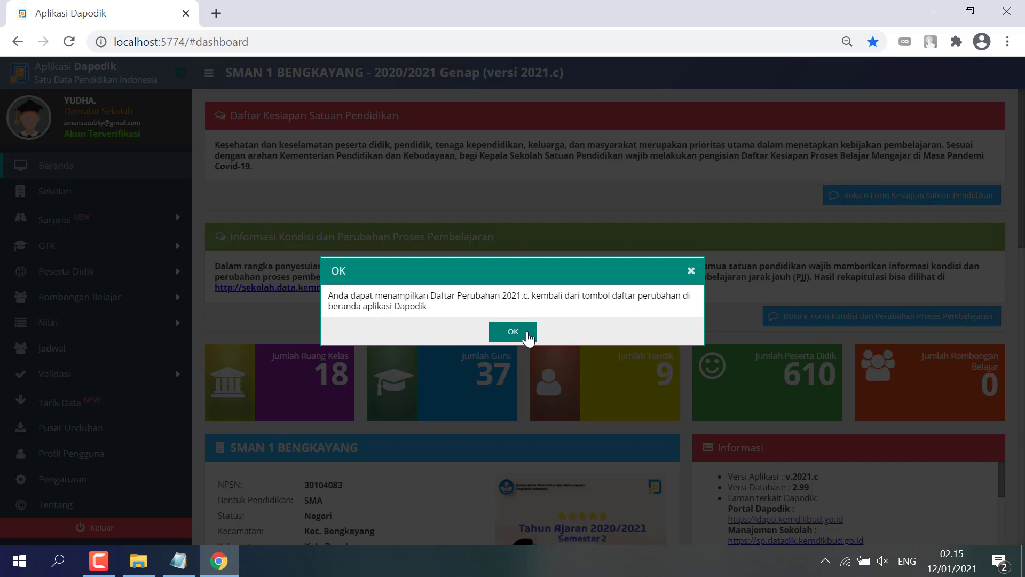
# Dismiss the Dapodik 2021.c change-list notice with OK to reveal the SMAN 1 BENGKAYANG dashboard.
pyautogui.click(528, 338)
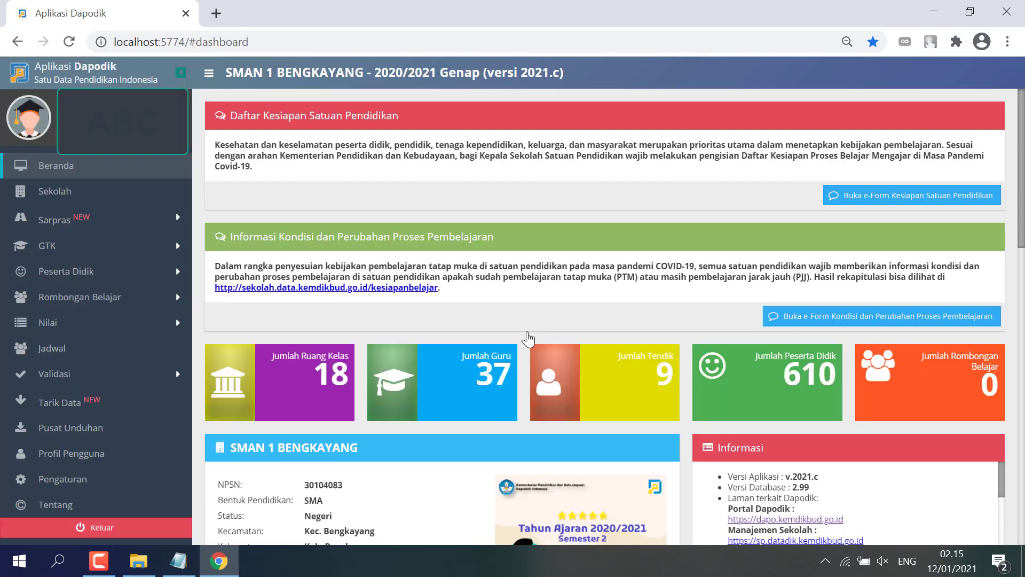